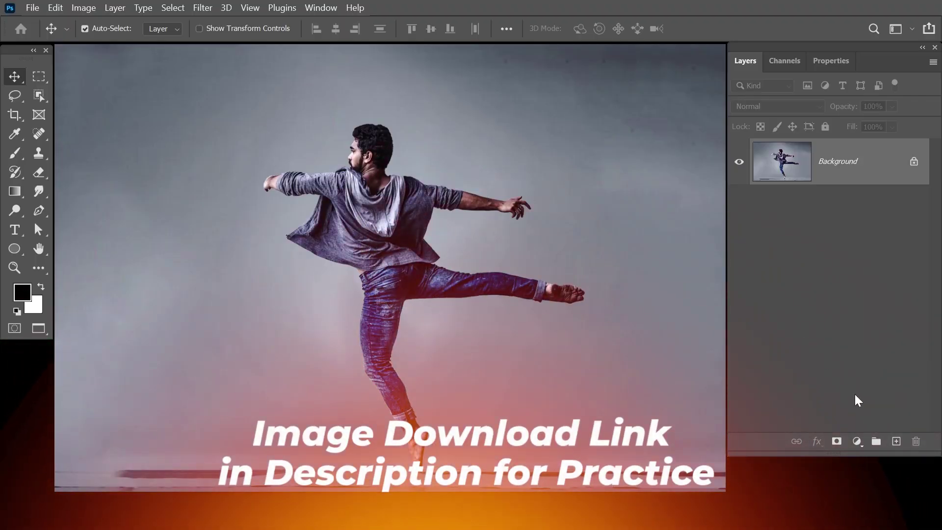
Add a Black & White adjustment layer and an Exposure adjustment raised to +0.92
click(858, 441)
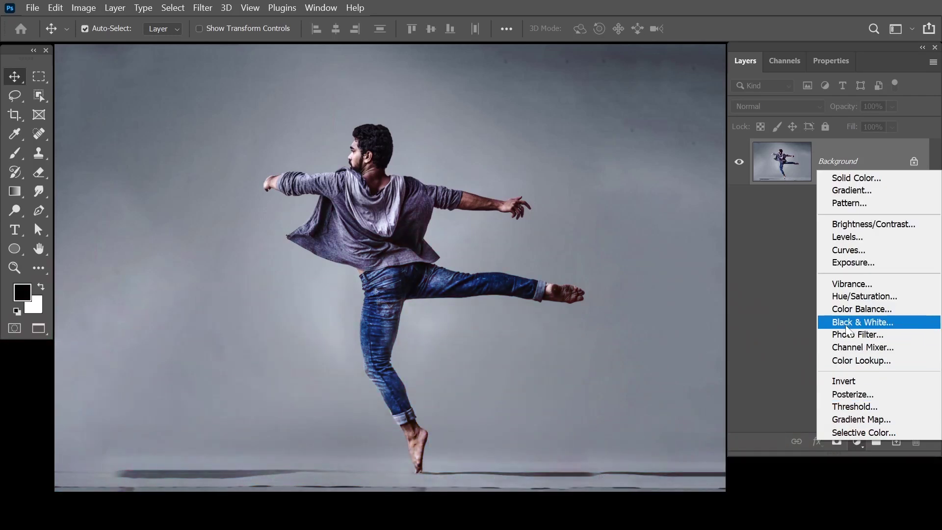
click(859, 322)
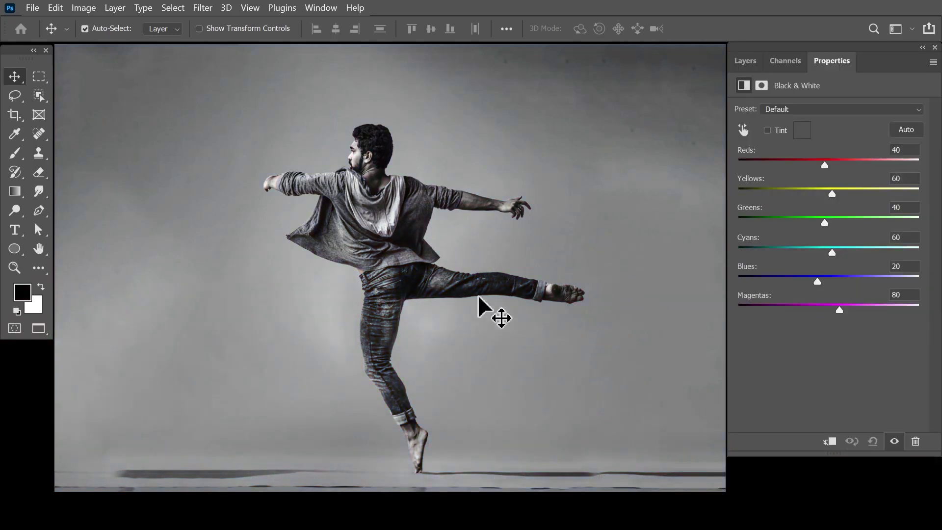
click(734, 62)
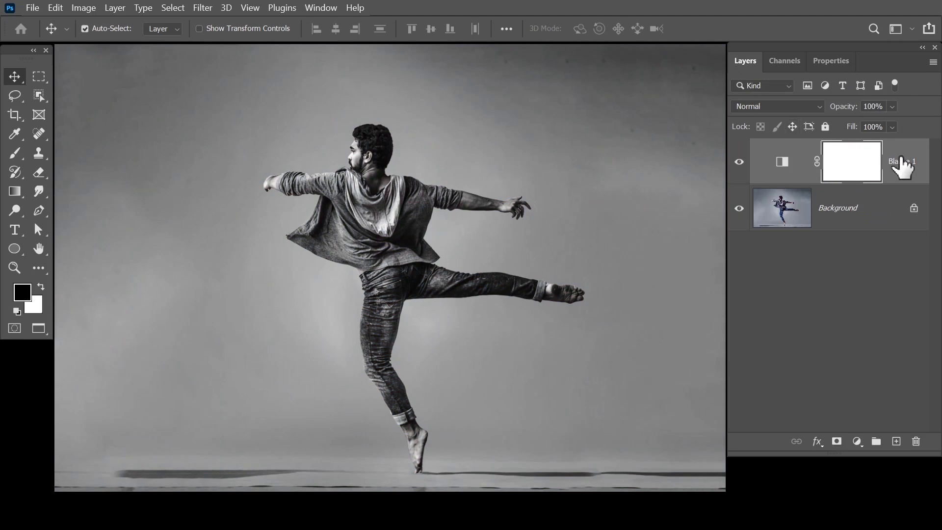
click(861, 441)
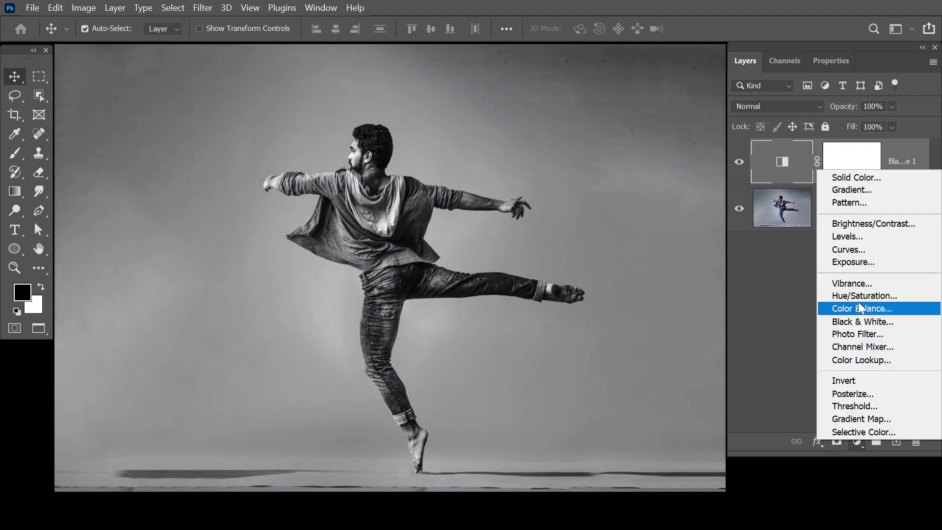
click(860, 262)
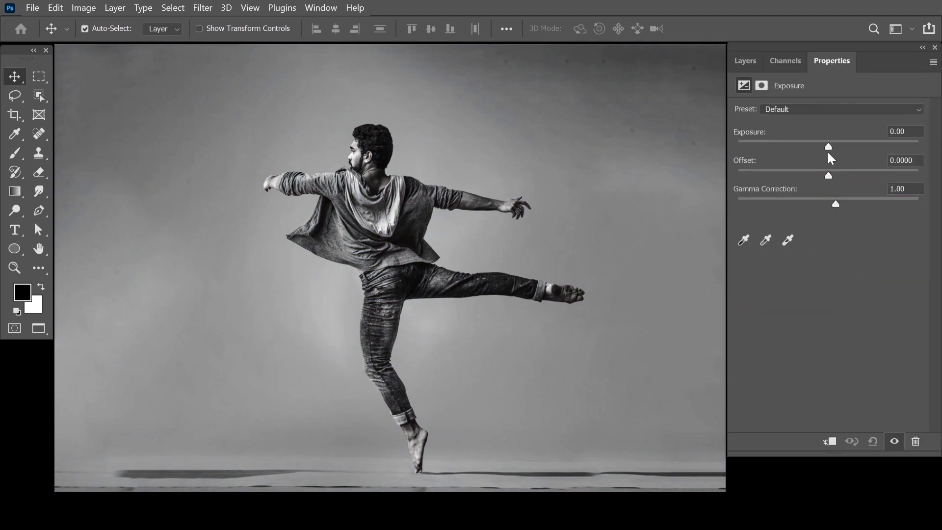
mouse_move(829, 146)
mouse_down()
mouse_move(842, 146)
mouse_move(825, 196)
mouse_move(843, 203)
mouse_move(829, 204)
mouse_up()
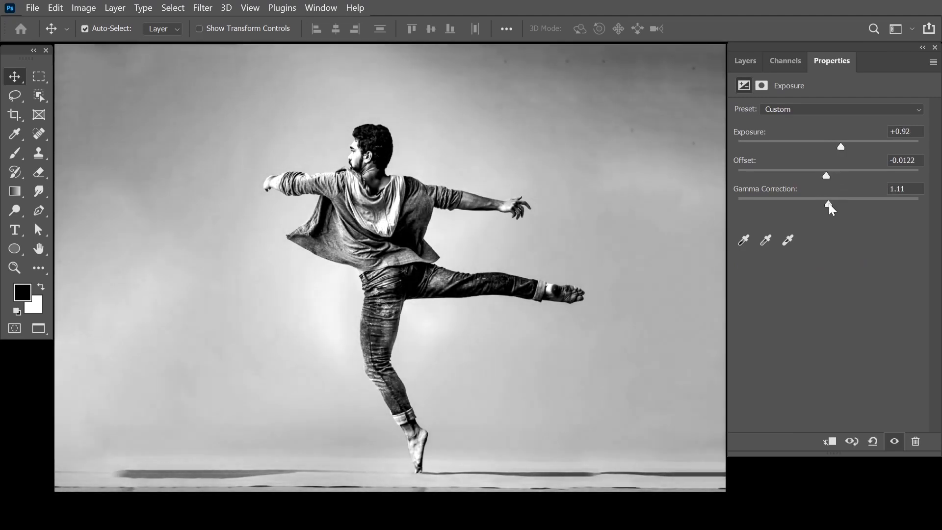
click(742, 62)
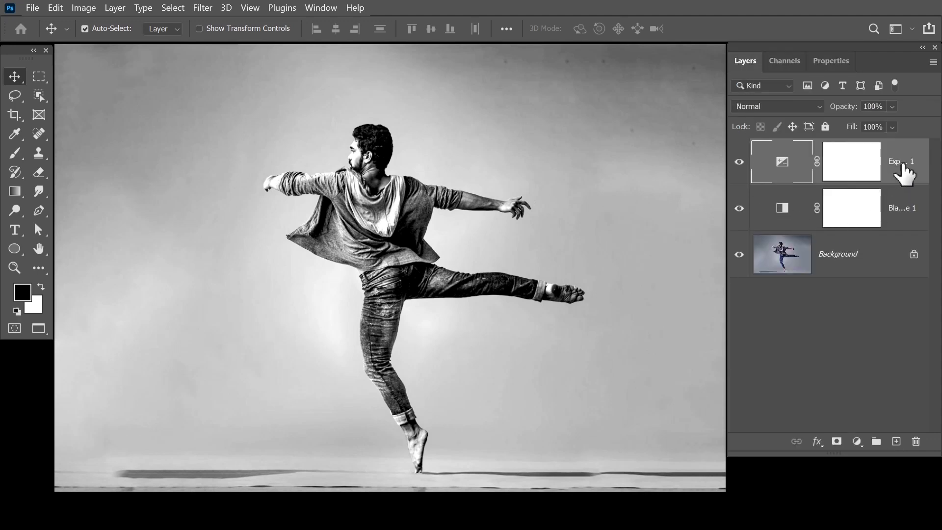
Convert the Background into Layer 0 and merge all three layers into one
double_click(865, 260)
click(907, 229)
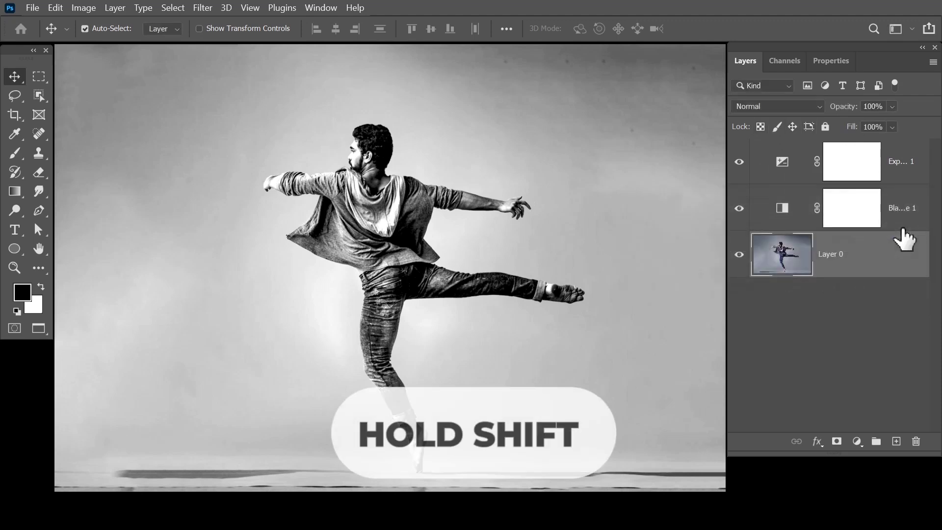
shift+click(909, 159)
key(ctrl)
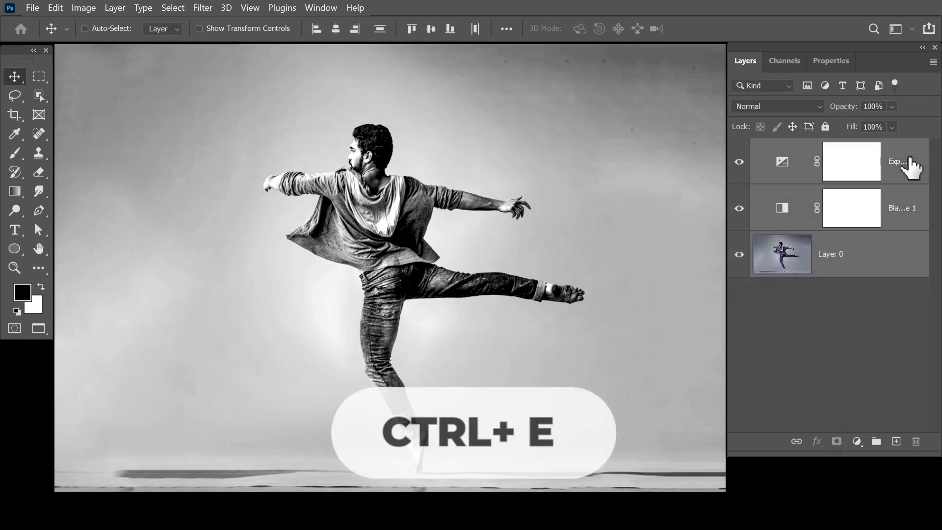
key(ctrl+e)
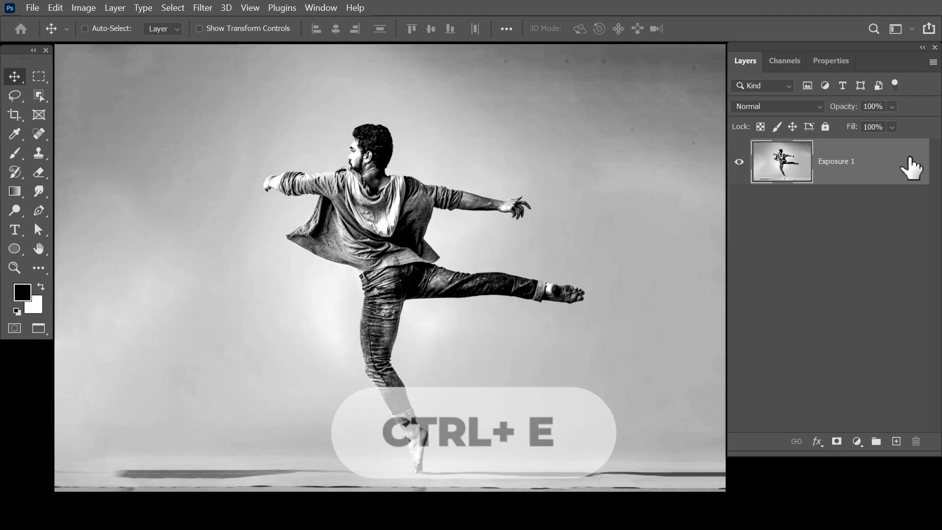
click(39, 95)
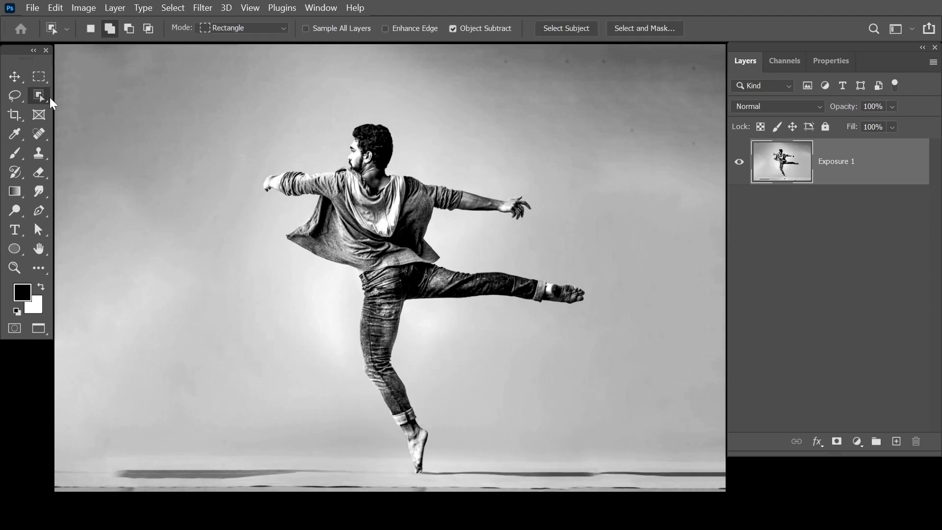
Select the dancer with Select Subject, then invert so only the background is selected
click(118, 97)
click(567, 33)
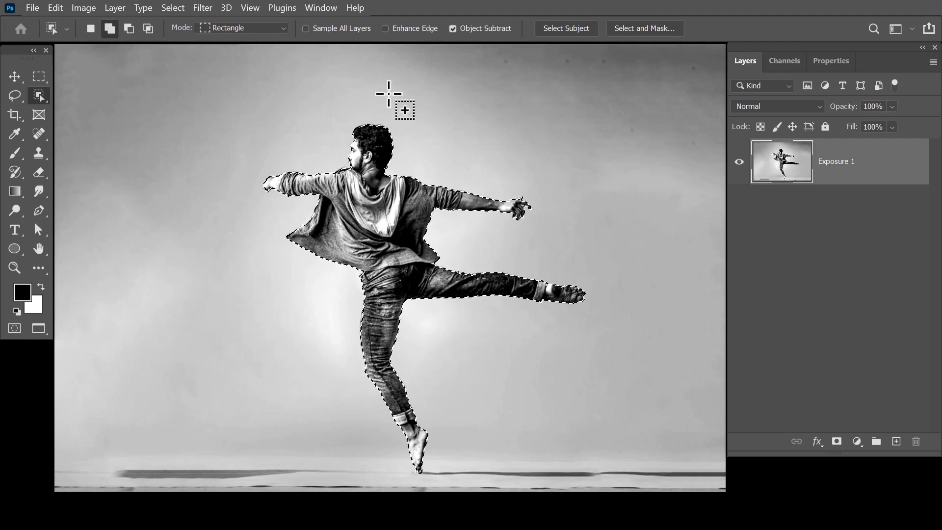
click(173, 7)
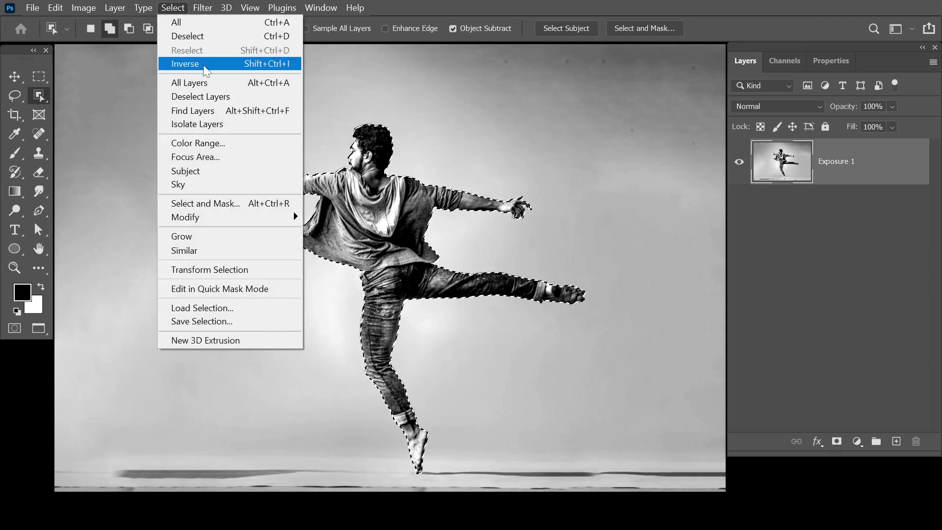
click(224, 68)
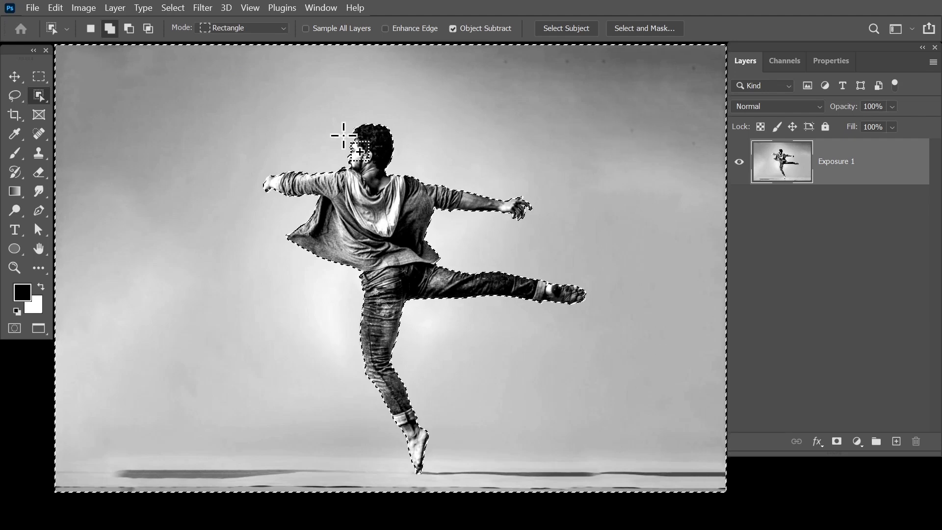
drag(16, 152, 81, 158)
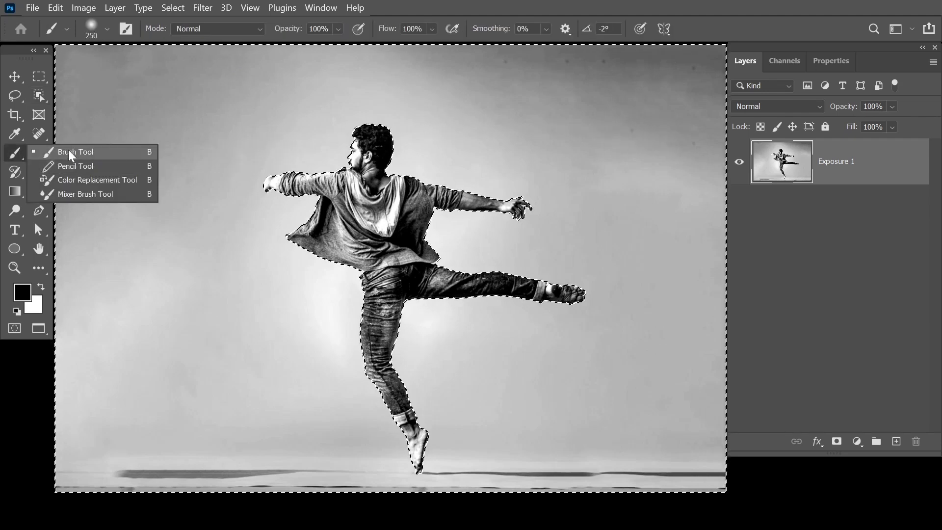
Paint white over the background with a large brush in Screen mode at 50% opacity
click(219, 30)
click(191, 177)
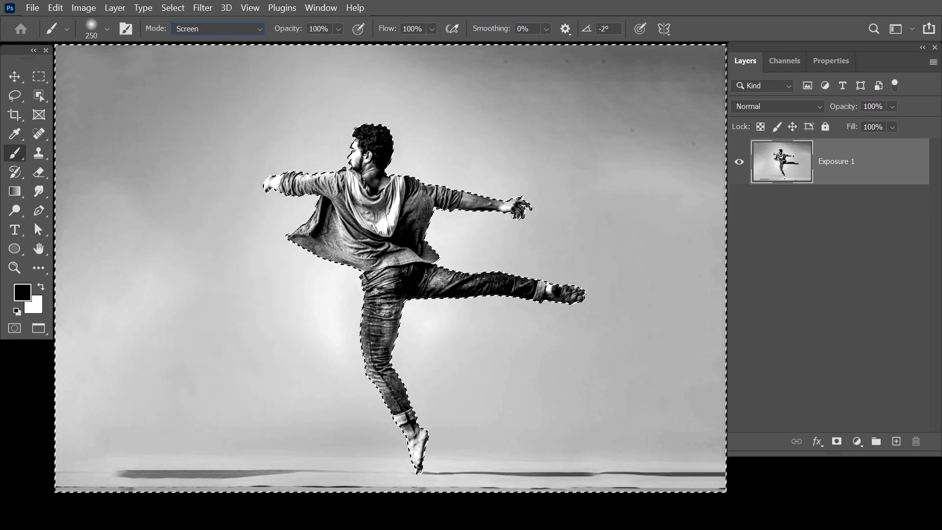
text(50)
mouse_move(437, 158)
mouse_down()
mouse_move(530, 220)
mouse_move(550, 222)
mouse_up()
click(42, 290)
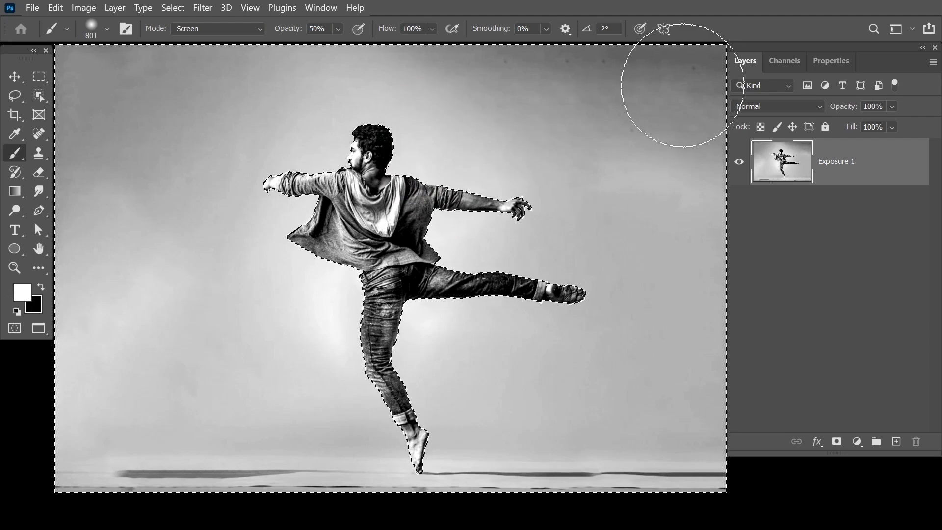
drag(226, 93, 36, 447)
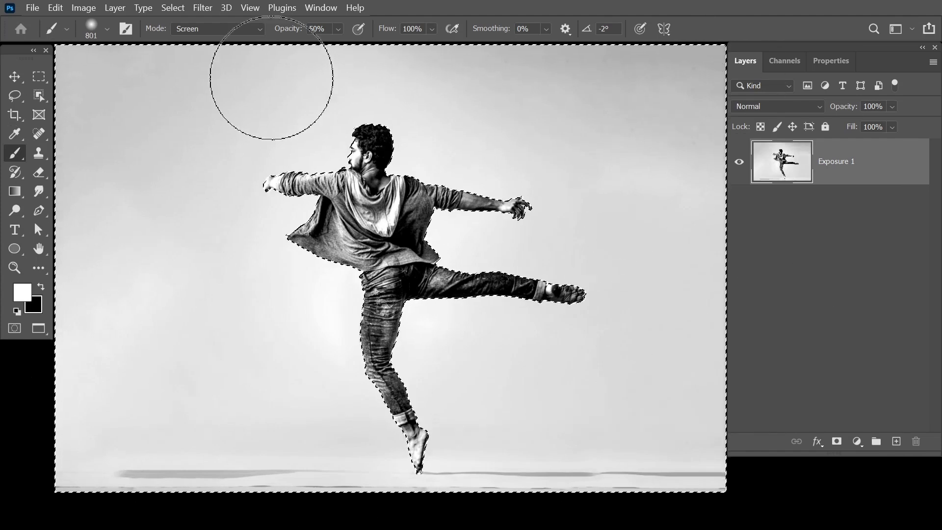
click(174, 8)
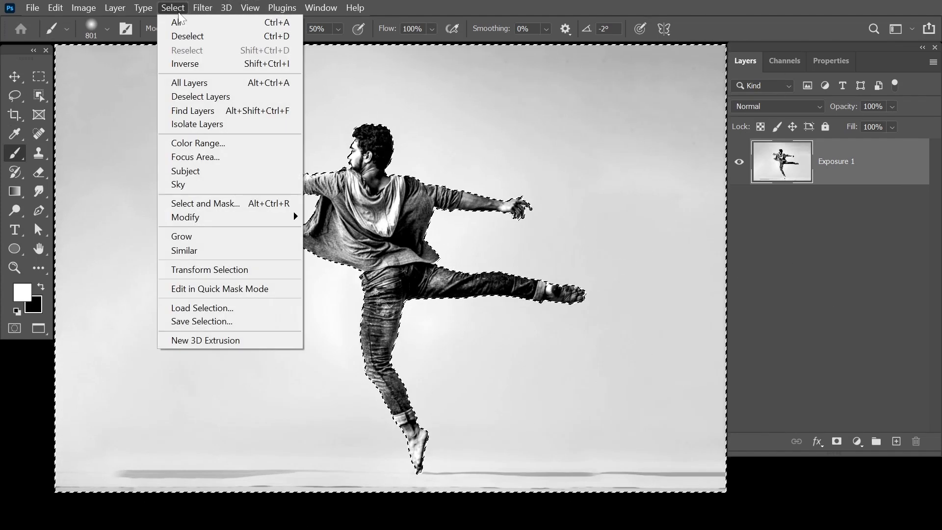
Invert the selection back to the dancer, copy him to Layer 1 and make it a smart object
click(209, 73)
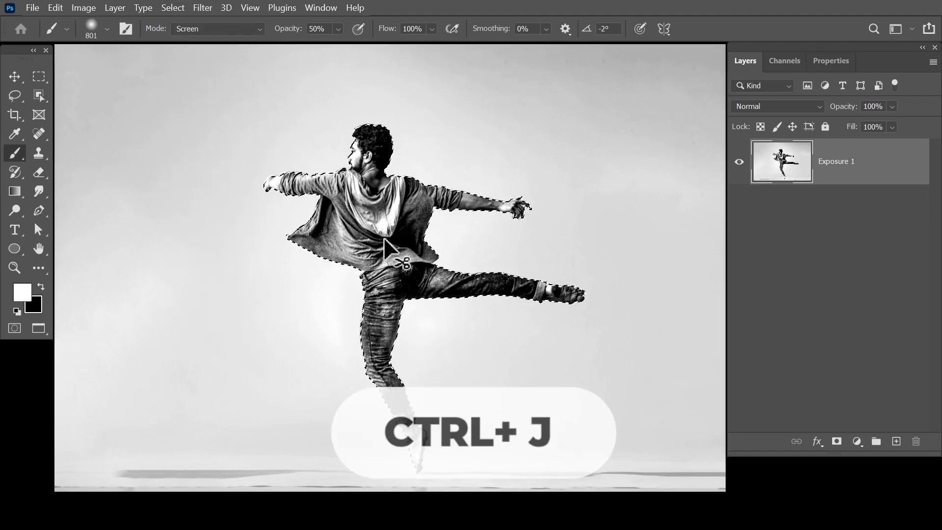
key(ctrl+j)
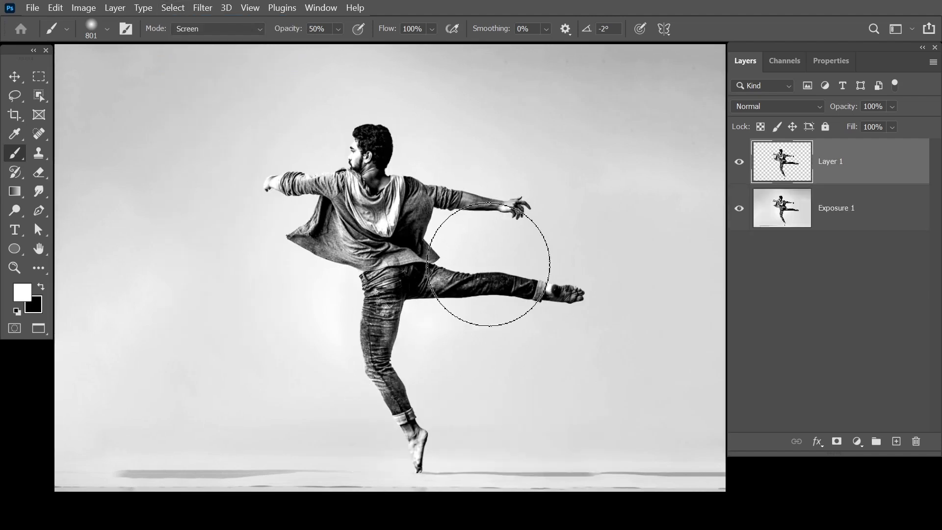
right_click(835, 173)
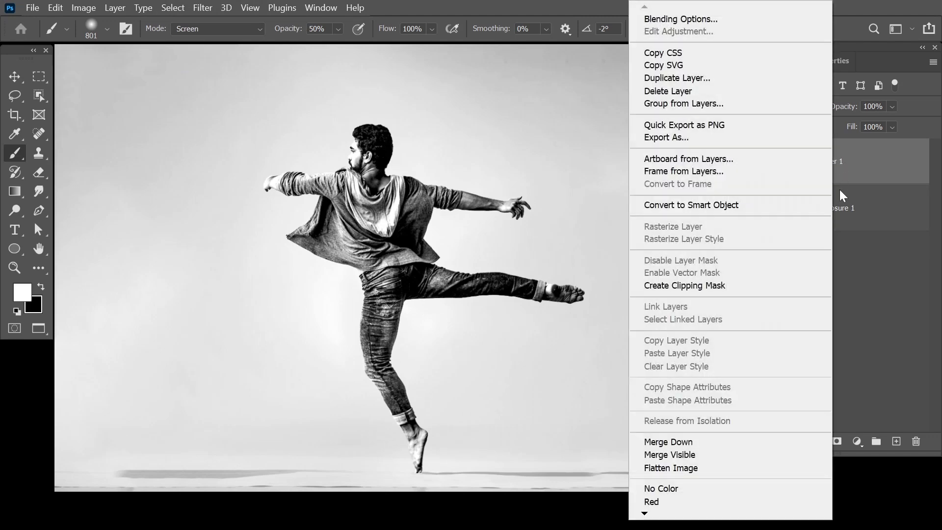
click(687, 204)
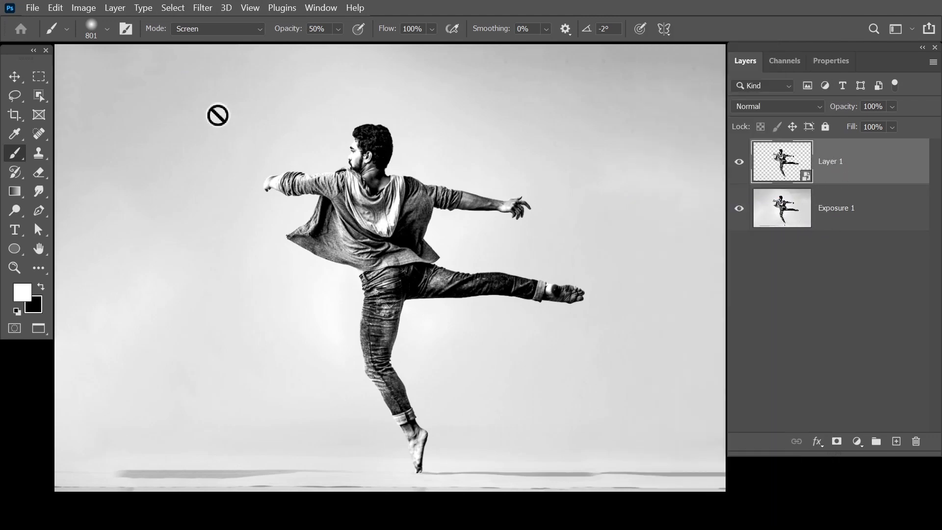
Apply a Motion Blur at 0° angle and 500-pixel distance to Layer 1
click(203, 8)
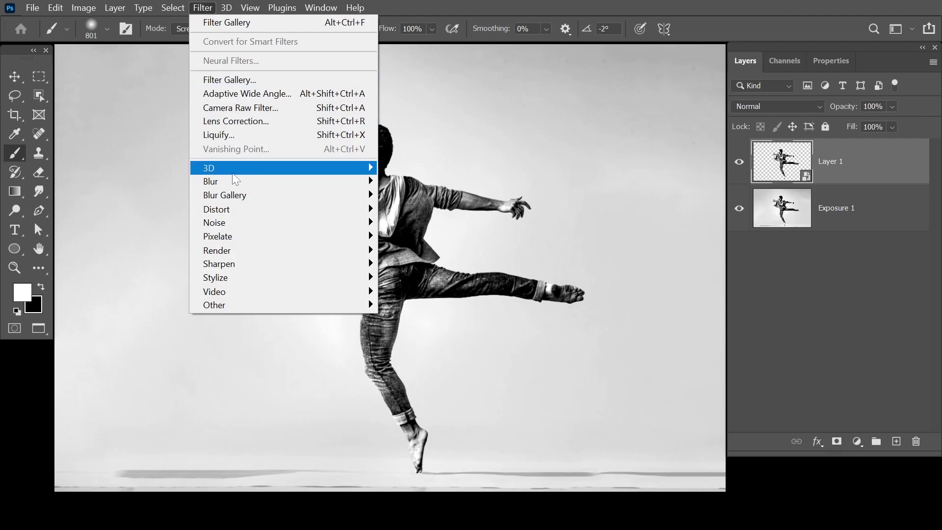
mouse_move(280, 181)
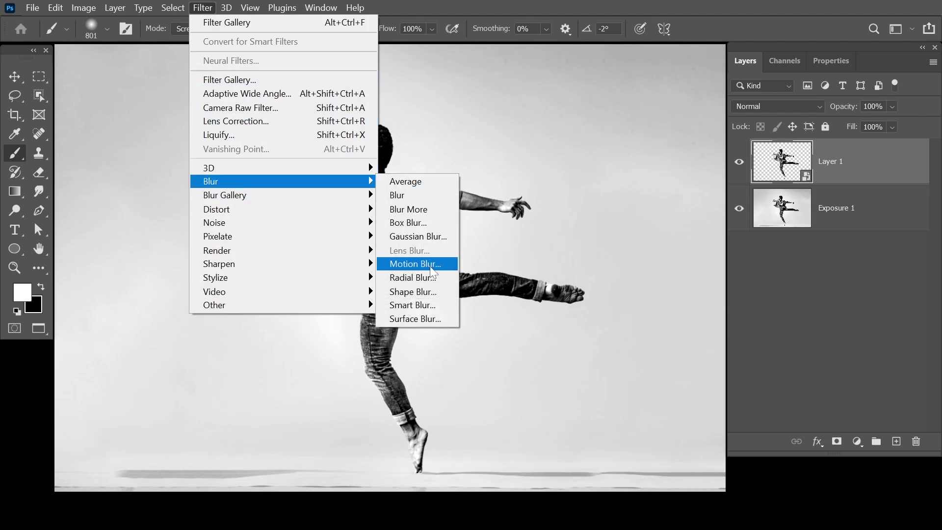
click(426, 265)
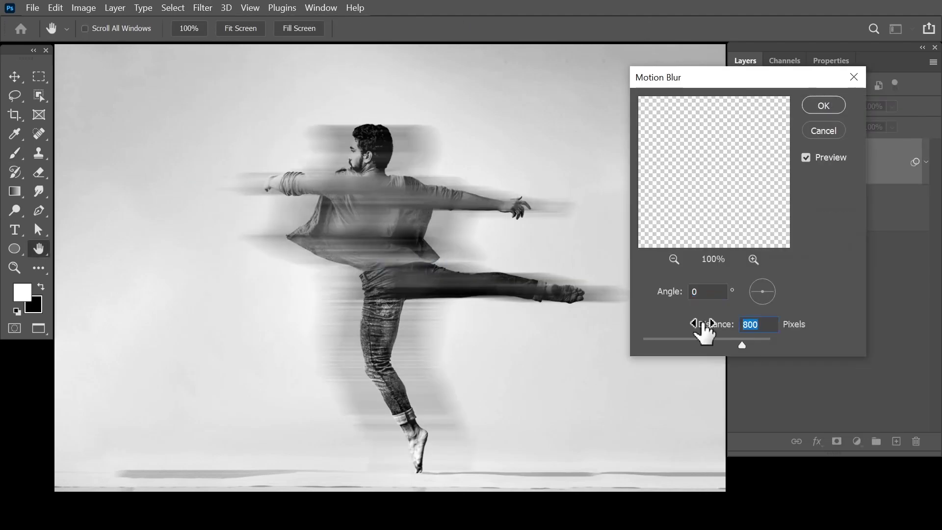
text(5)
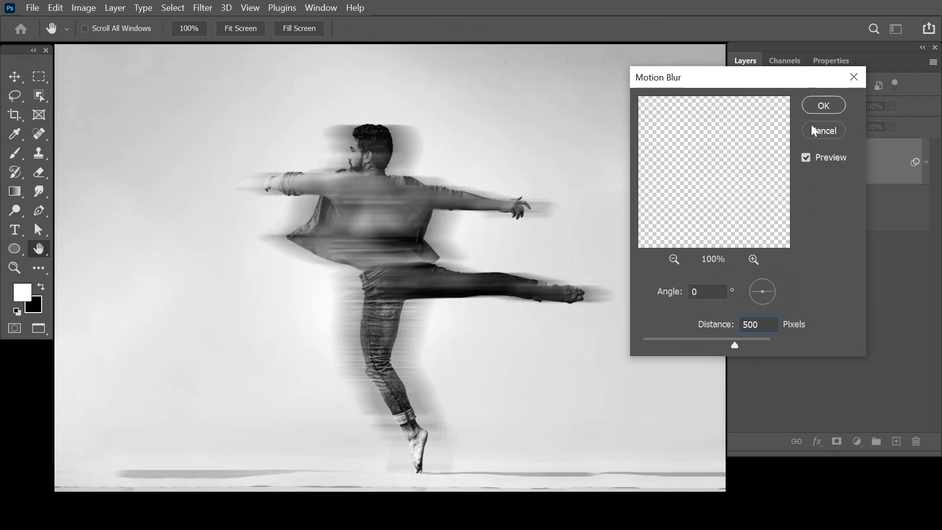
click(822, 108)
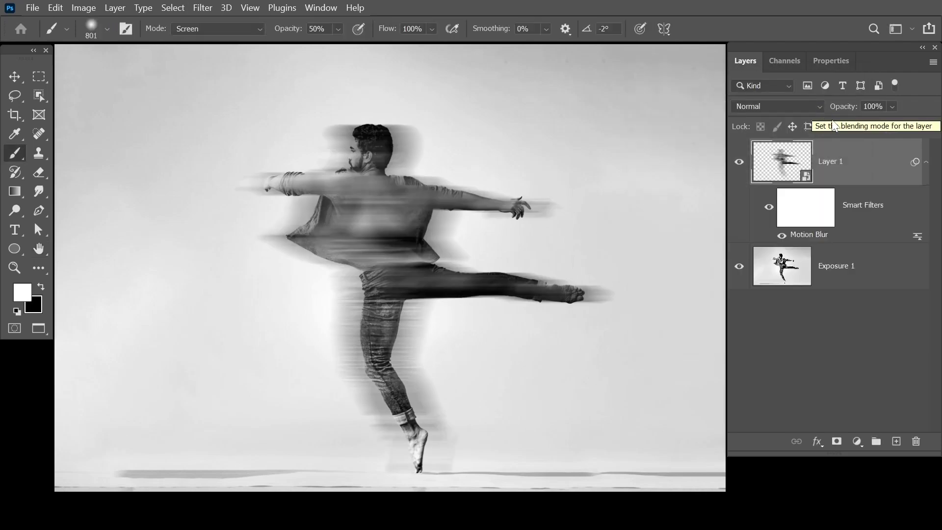
click(927, 163)
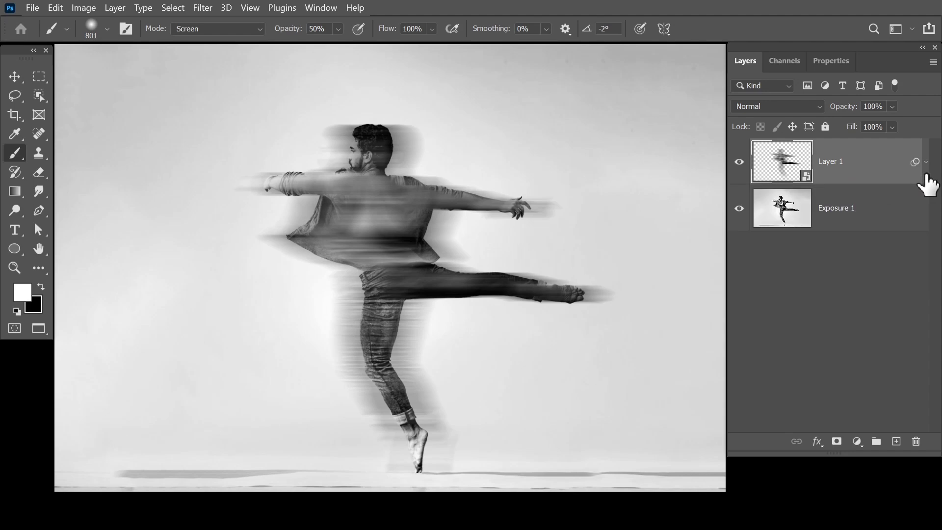
Add a layer mask to Layer 1 and set the brush to Normal mode at 100% opacity
click(837, 442)
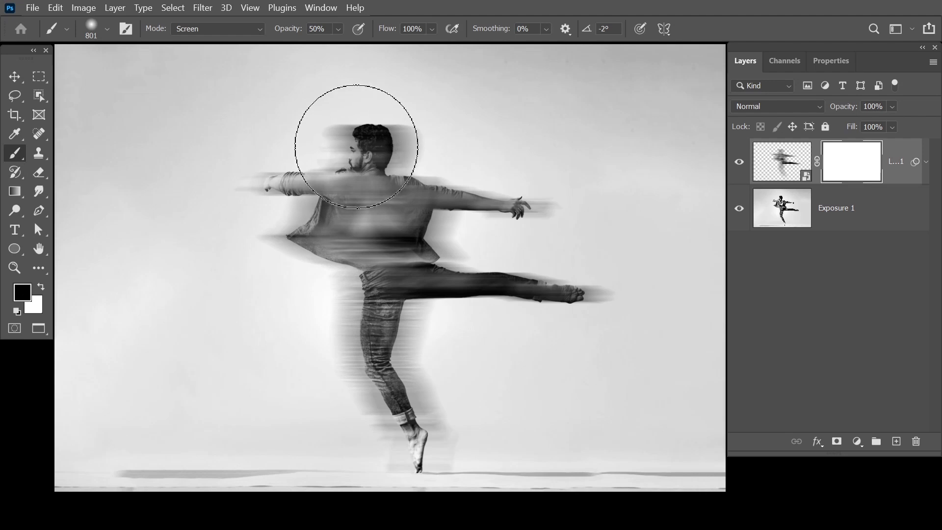
drag(355, 143, 305, 142)
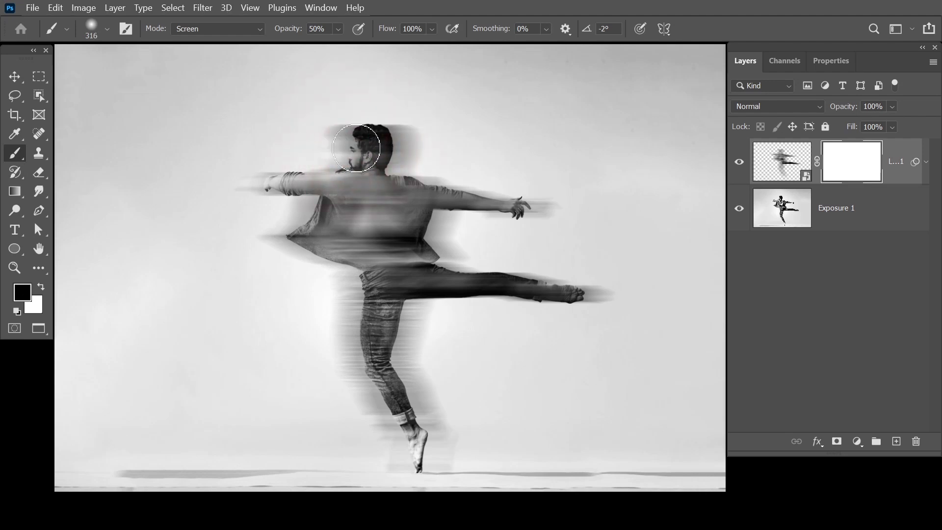
click(216, 29)
click(215, 38)
drag(289, 32, 325, 35)
Paint black on the mask over the dancer's head, left arm, torso and legs
drag(367, 141, 370, 147)
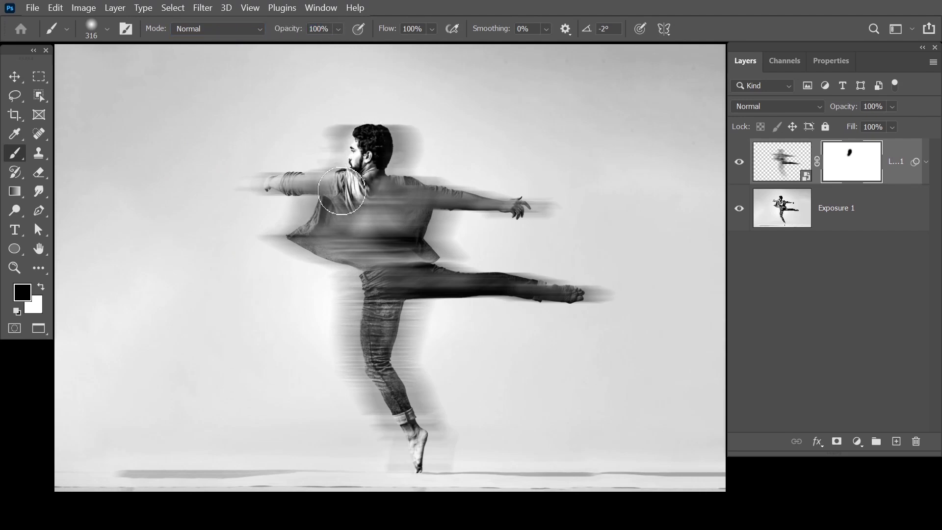
drag(269, 184, 343, 177)
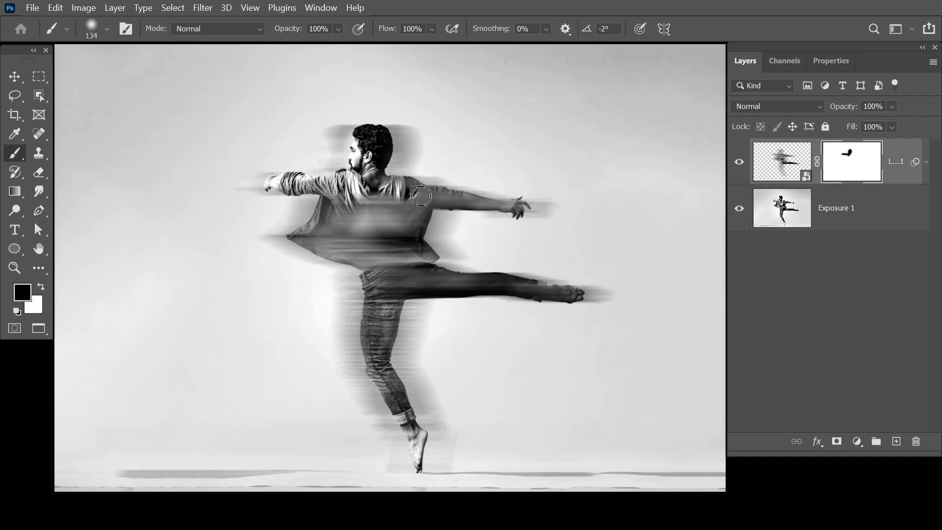
mouse_move(427, 198)
mouse_down()
mouse_move(292, 235)
mouse_move(358, 314)
mouse_move(402, 422)
mouse_move(378, 275)
mouse_move(492, 282)
mouse_move(404, 237)
mouse_up()
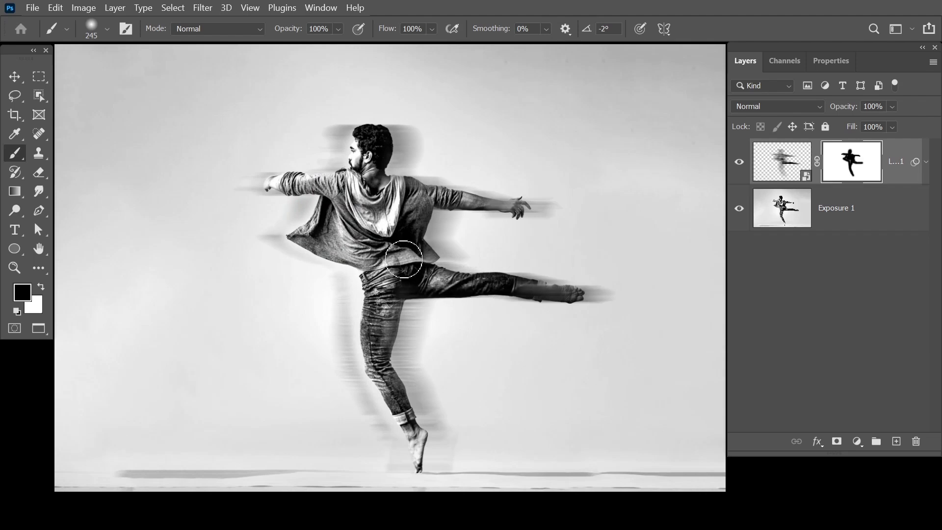
drag(546, 292, 507, 286)
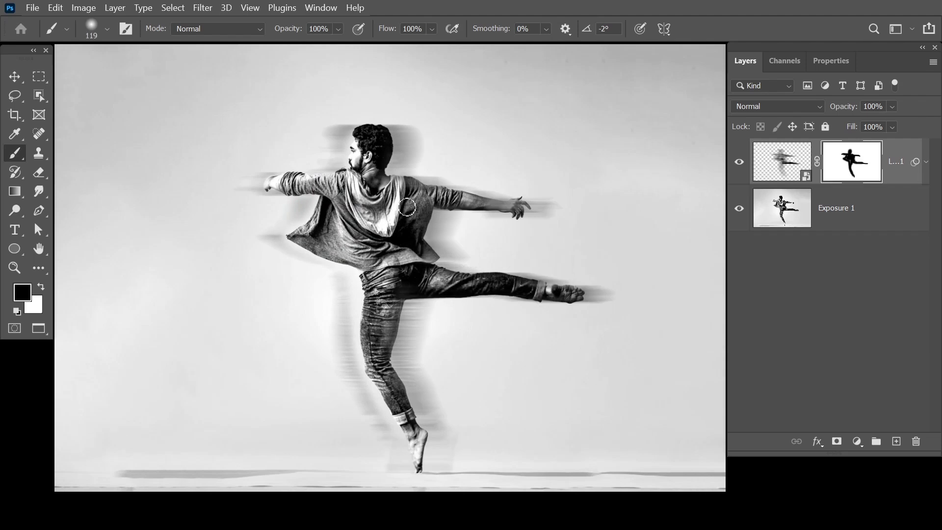
click(792, 174)
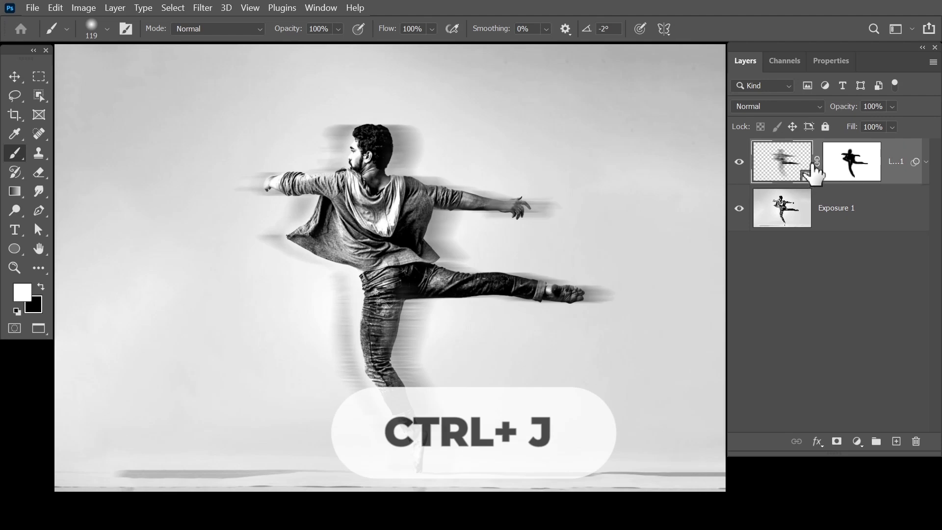
Duplicate the blurred layer and change the copy's Motion Blur distance to 80 pixels
key(ctrl+j)
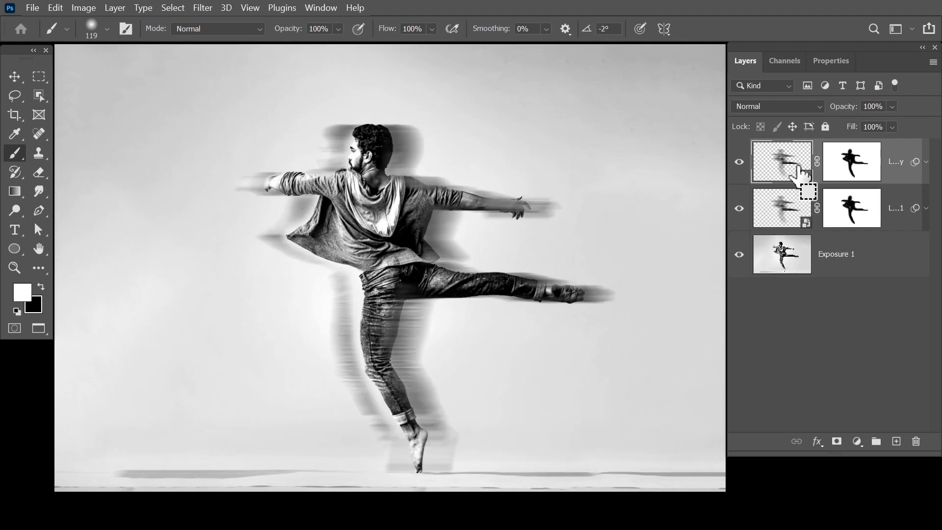
click(926, 162)
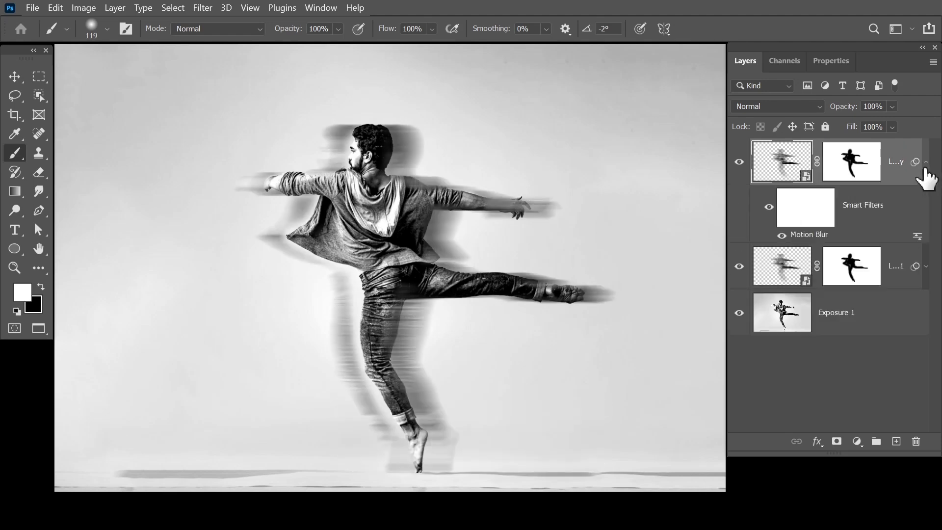
double_click(824, 237)
key(Tab)
text(8)
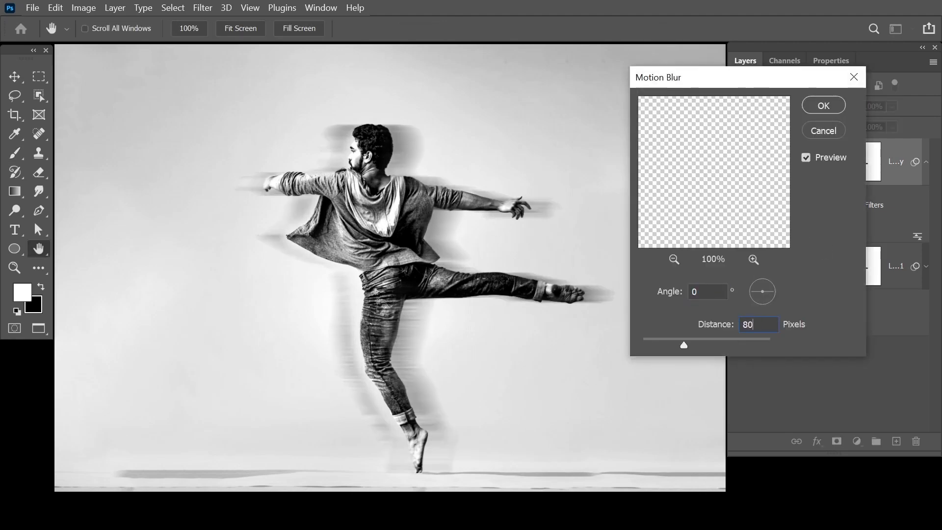
text(0)
click(817, 107)
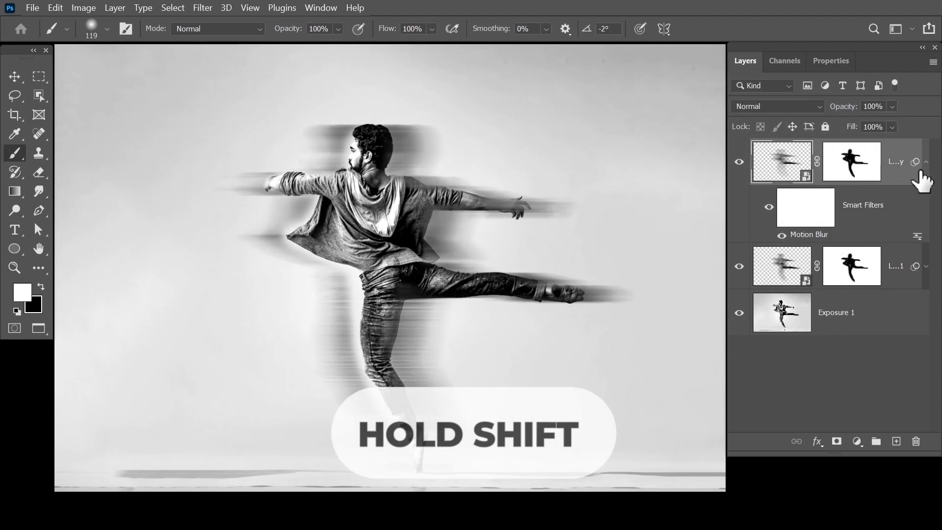
Merge all three layers, convert to a smart object and name it Photocopy Scan Lines
click(925, 167)
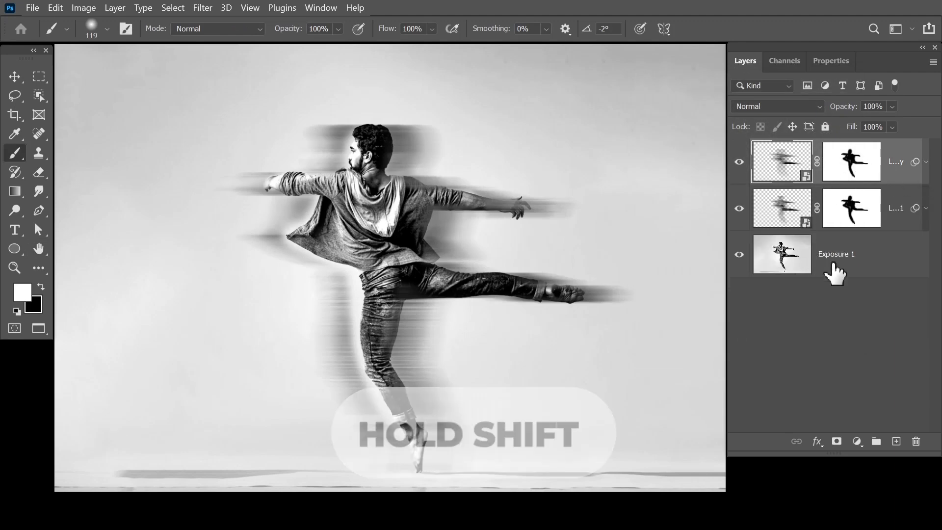
shift+click(868, 257)
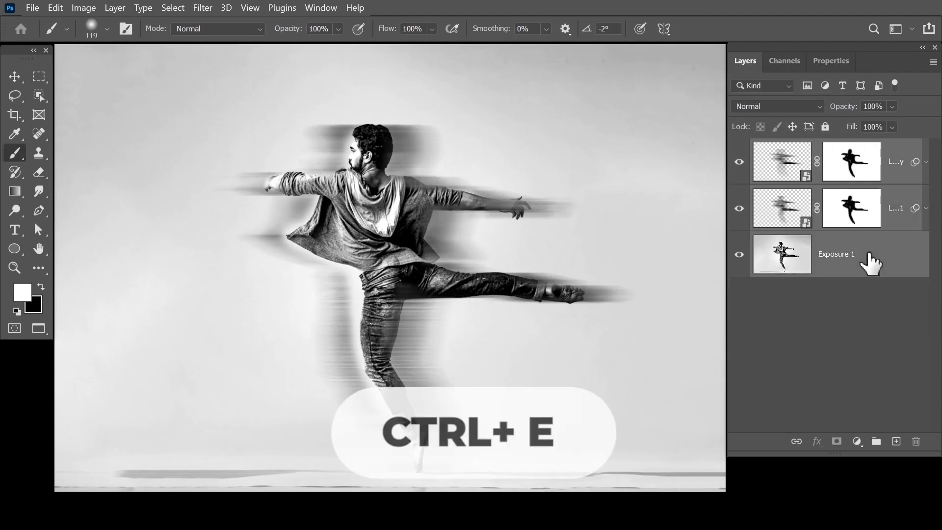
key(ctrl+e)
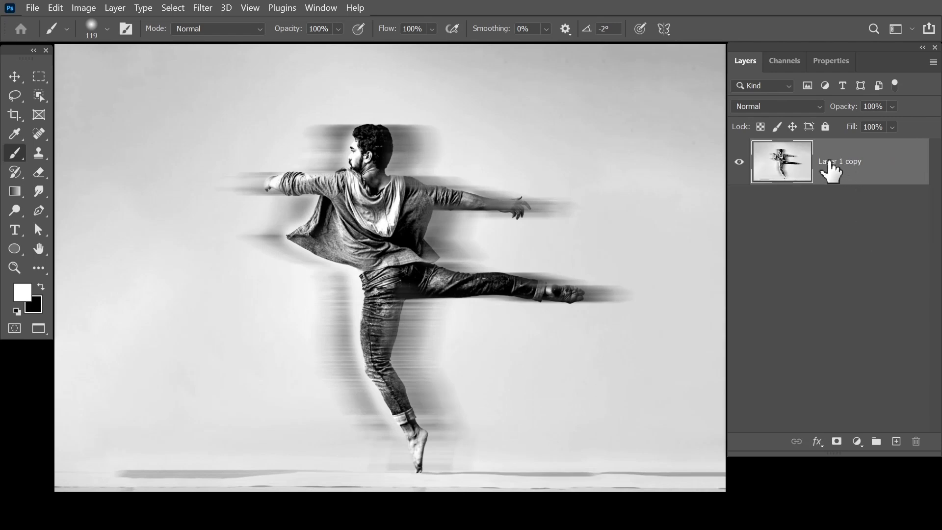
right_click(830, 162)
click(696, 207)
text(Photocopy Scan Lines)
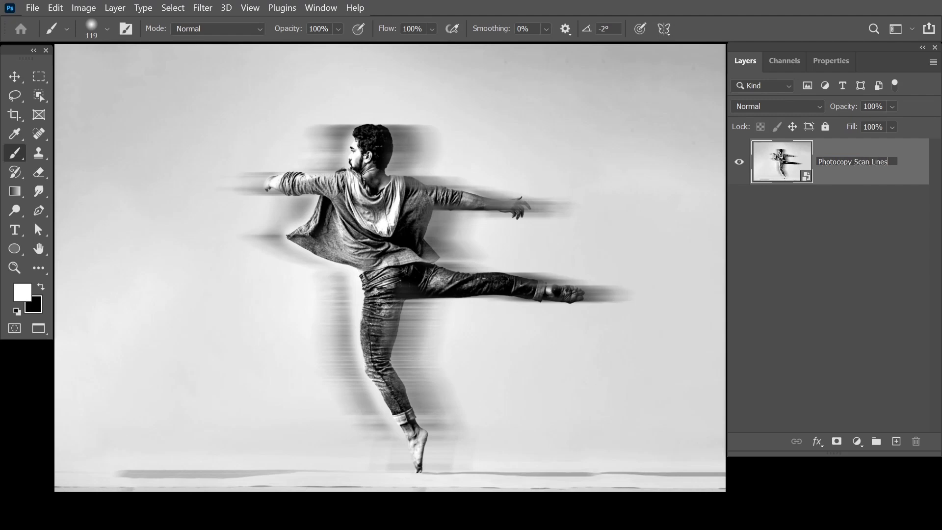
key(Return)
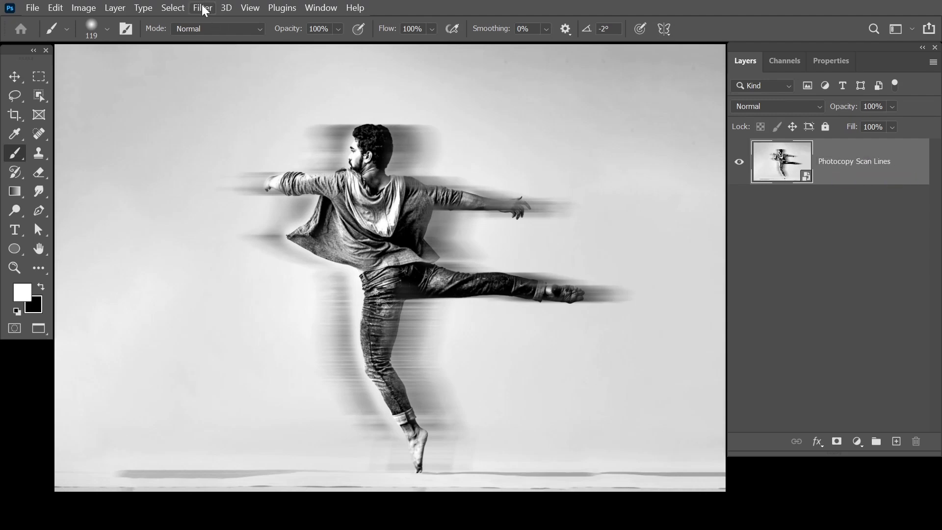
click(202, 7)
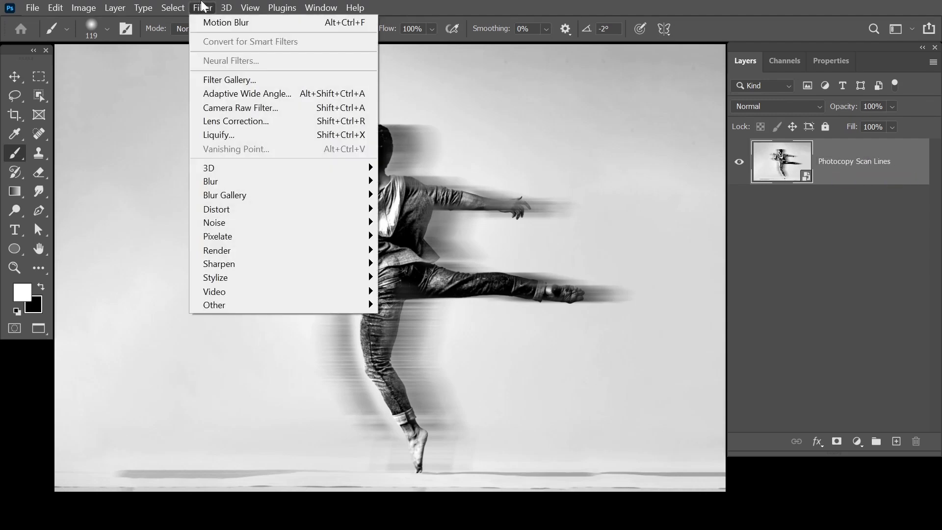
In the Filter Gallery at 33.3% preview, apply Halftone Pattern with Line type, size 2
click(280, 86)
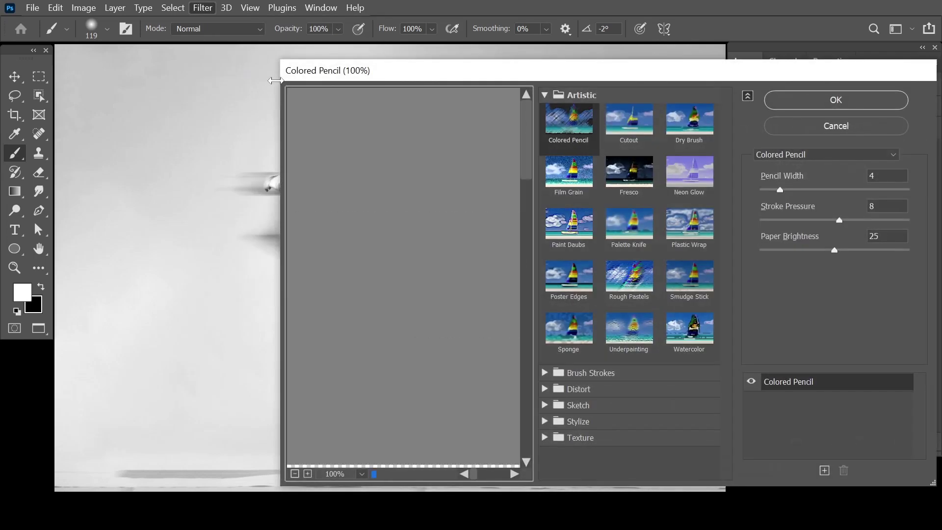
right_click(373, 216)
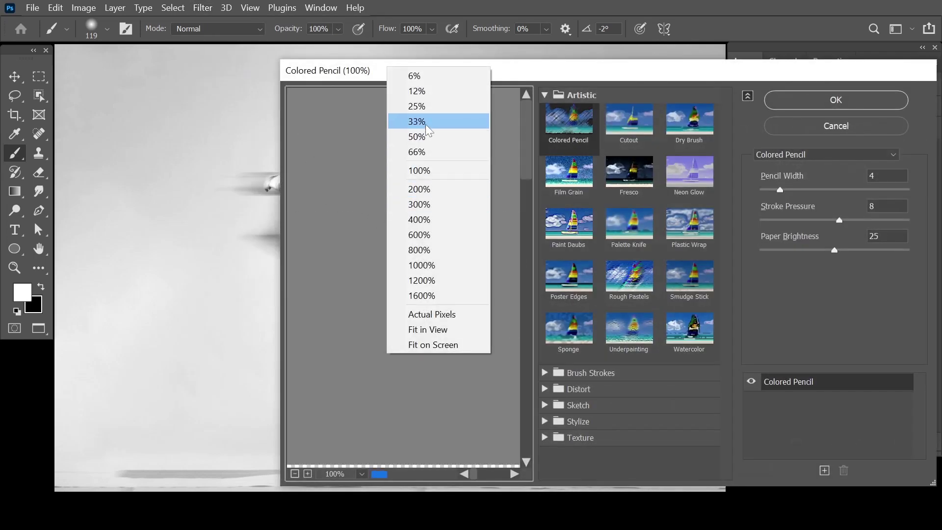
click(425, 121)
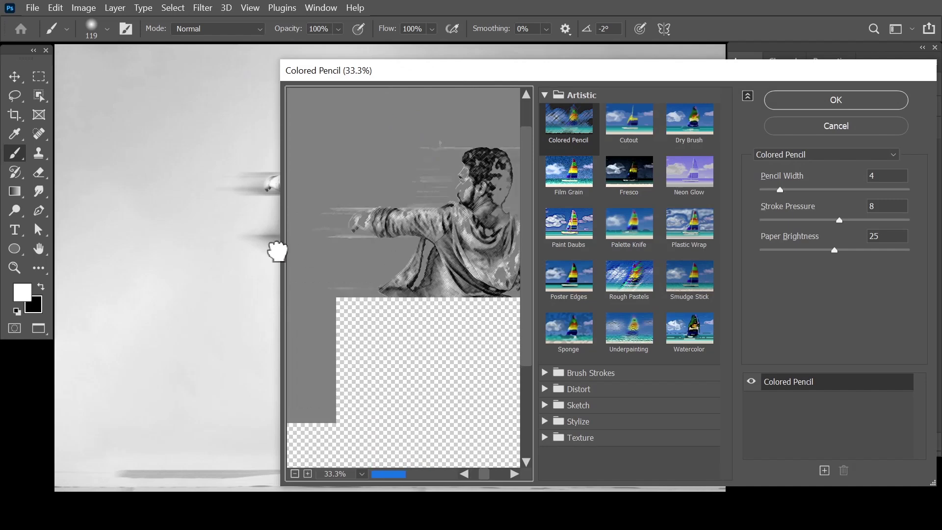
drag(420, 247, 357, 263)
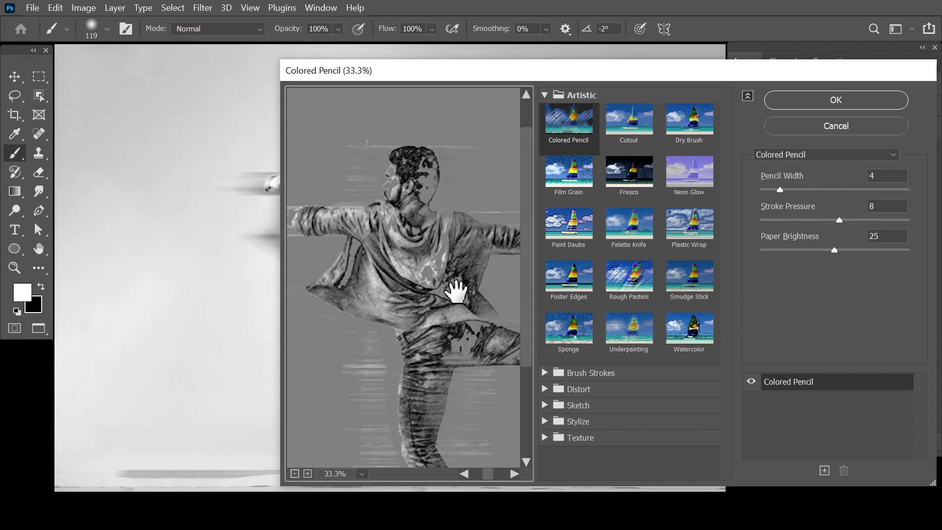
click(547, 96)
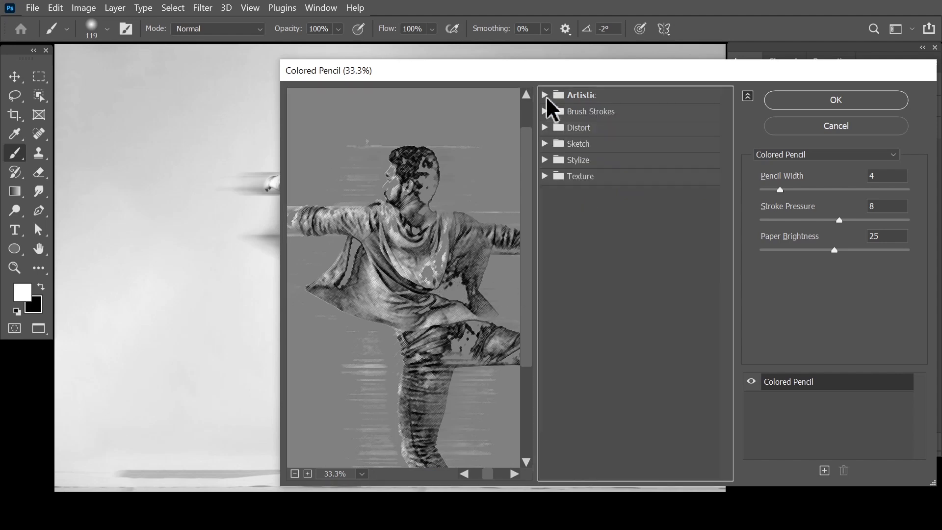
click(546, 144)
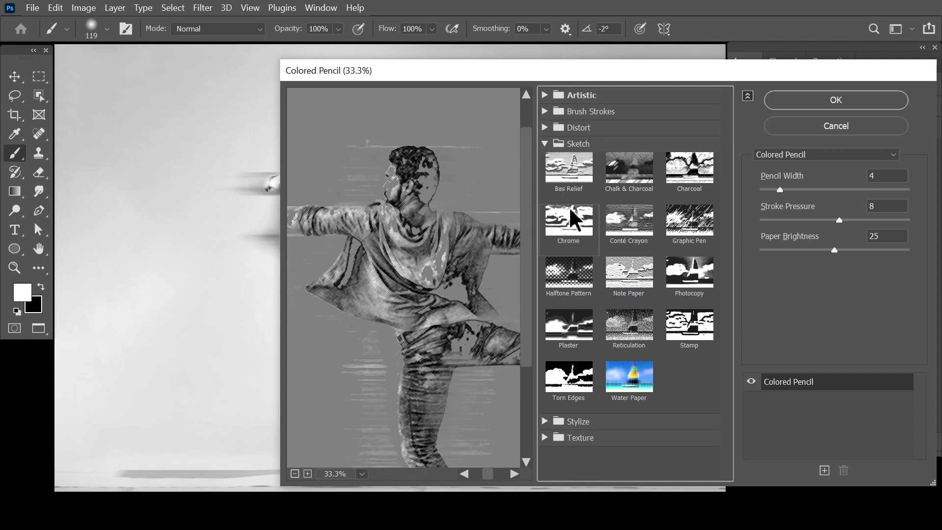
click(574, 280)
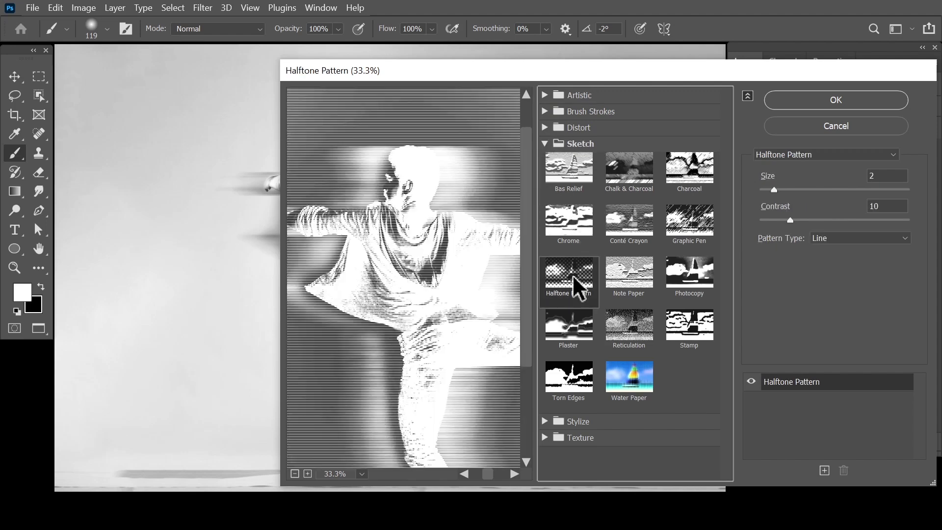
click(880, 176)
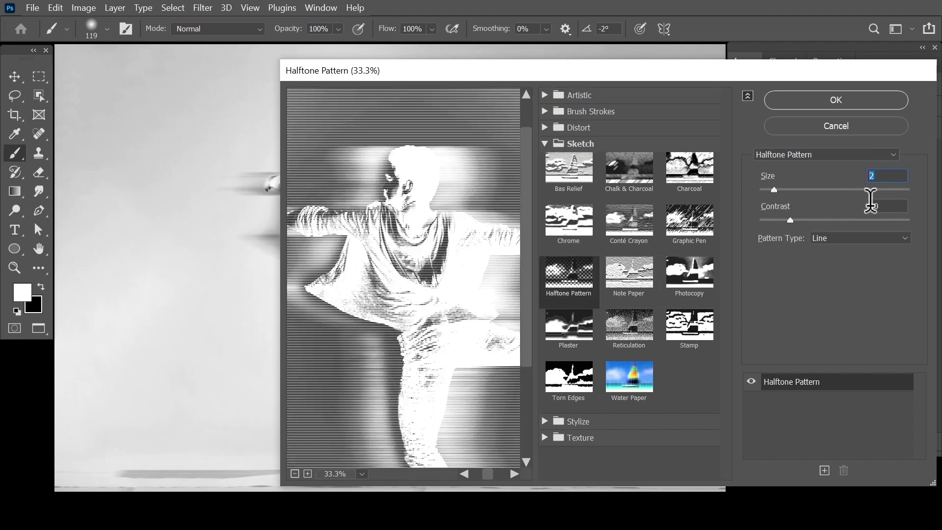
click(866, 235)
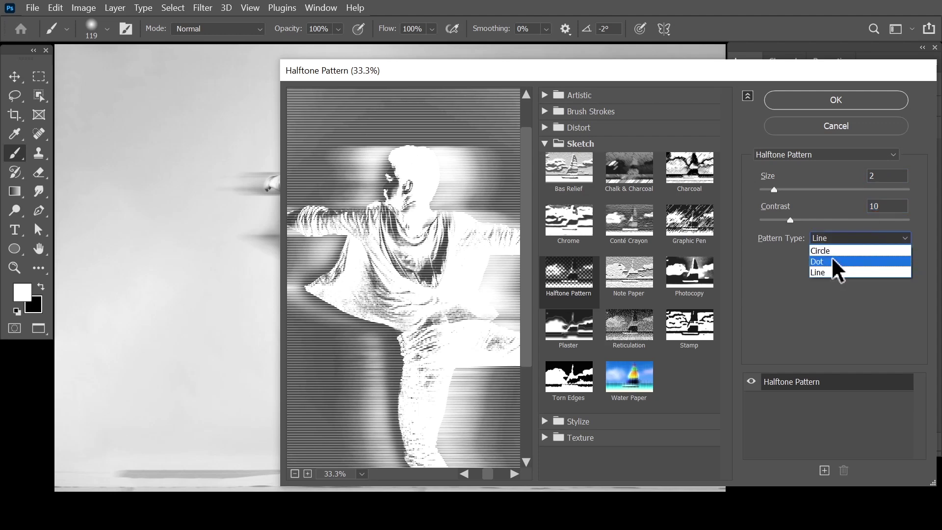
click(833, 273)
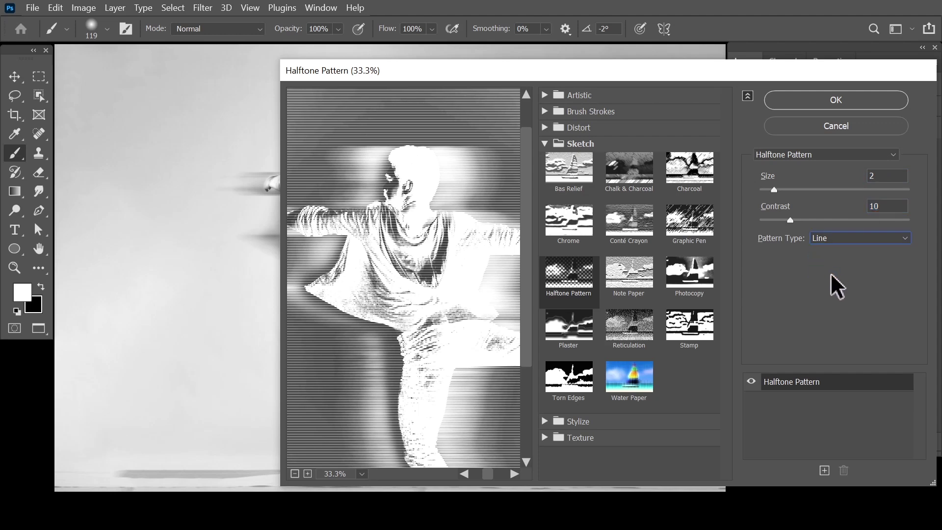
Add a Graphic Pen effect with Stroke Length 2 and Light/Dark Balance 40
click(809, 383)
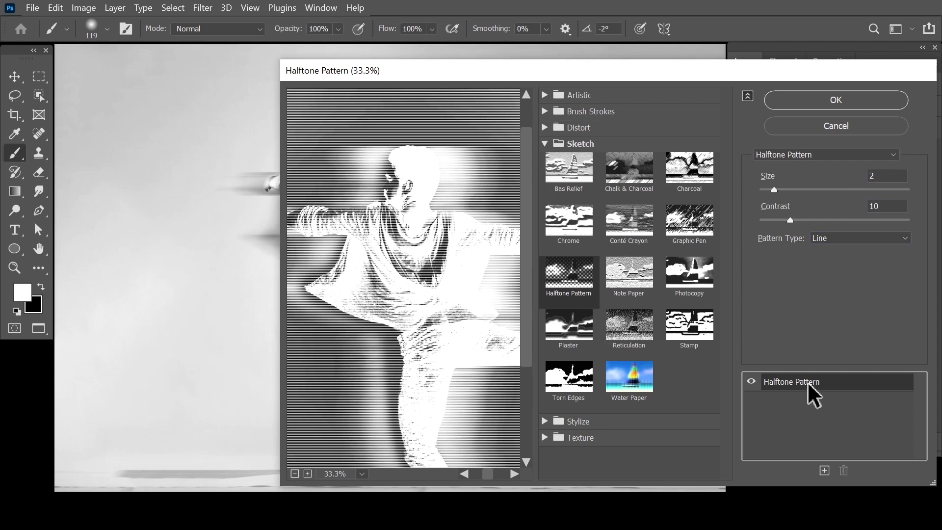
click(824, 471)
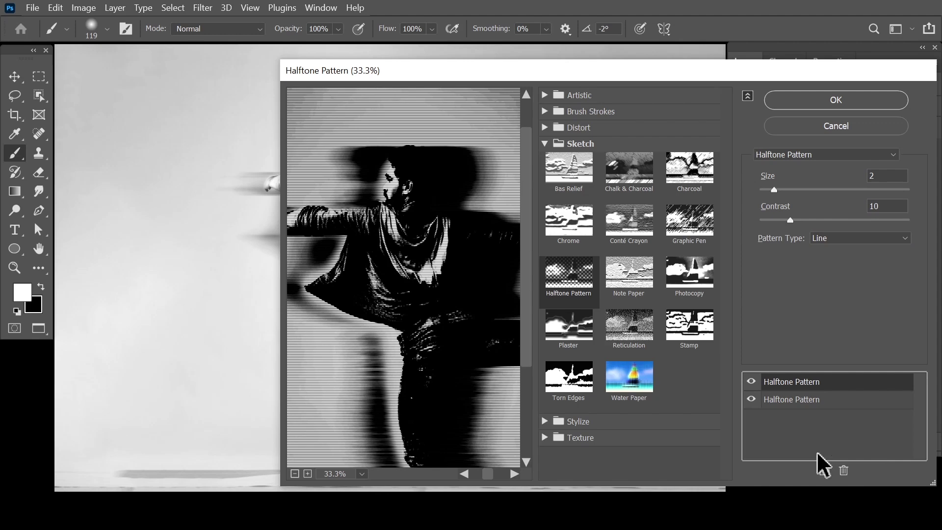
click(692, 231)
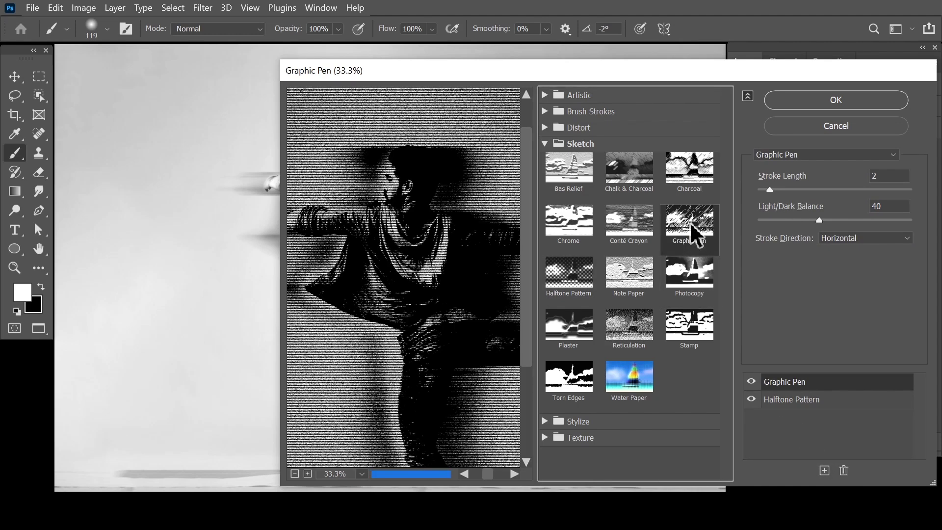
click(879, 175)
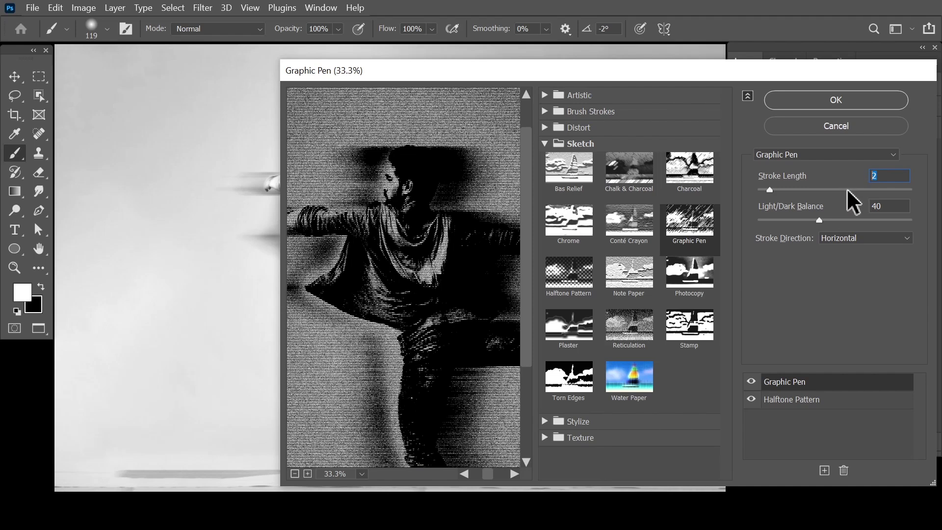
click(894, 205)
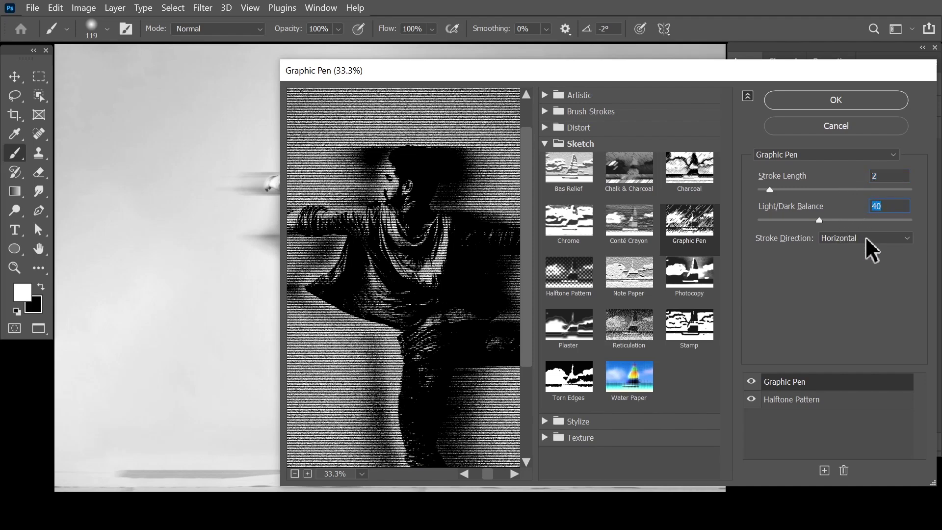
Add a horizontal Grain effect (intensity 20, contrast 40) on top and apply the stack
click(824, 470)
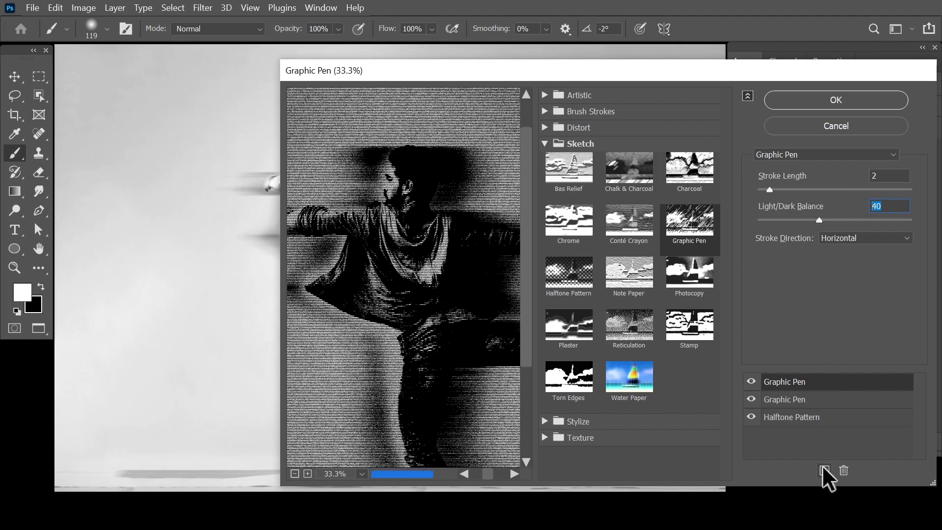
click(546, 144)
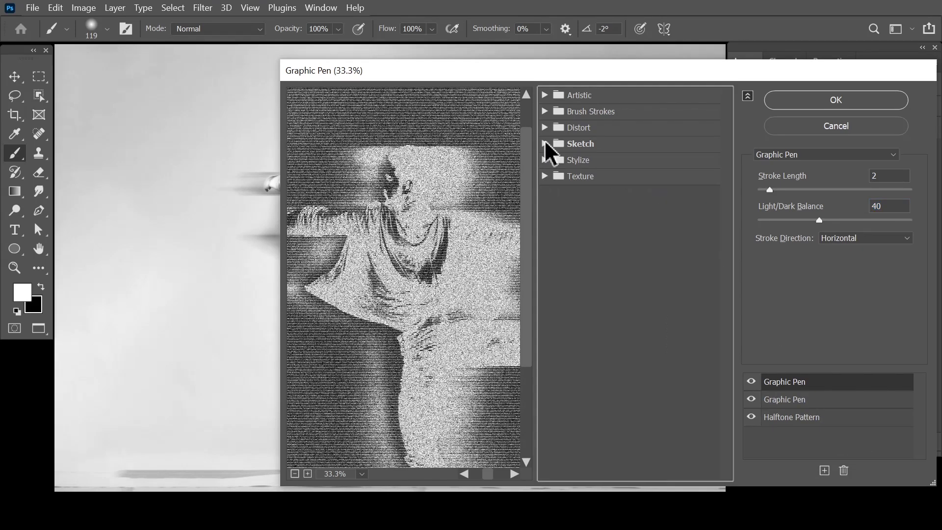
click(550, 178)
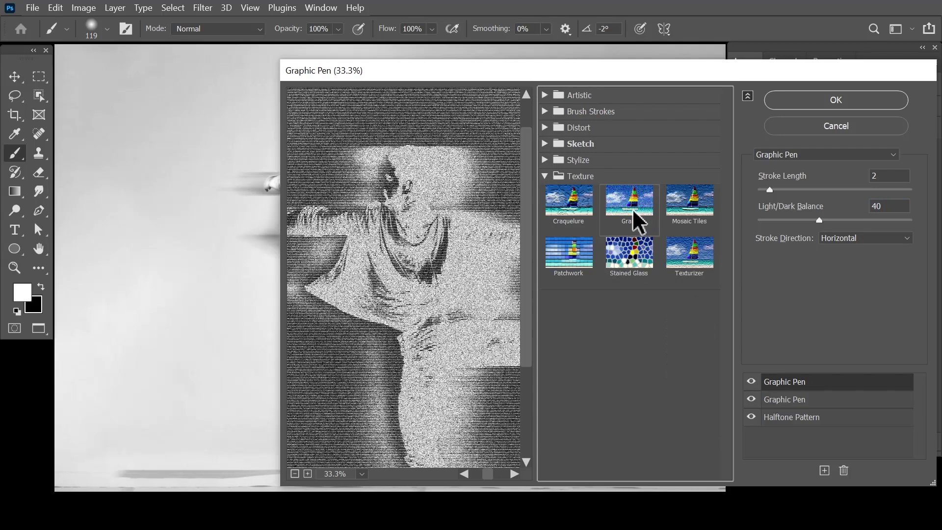
click(633, 206)
click(882, 175)
click(883, 206)
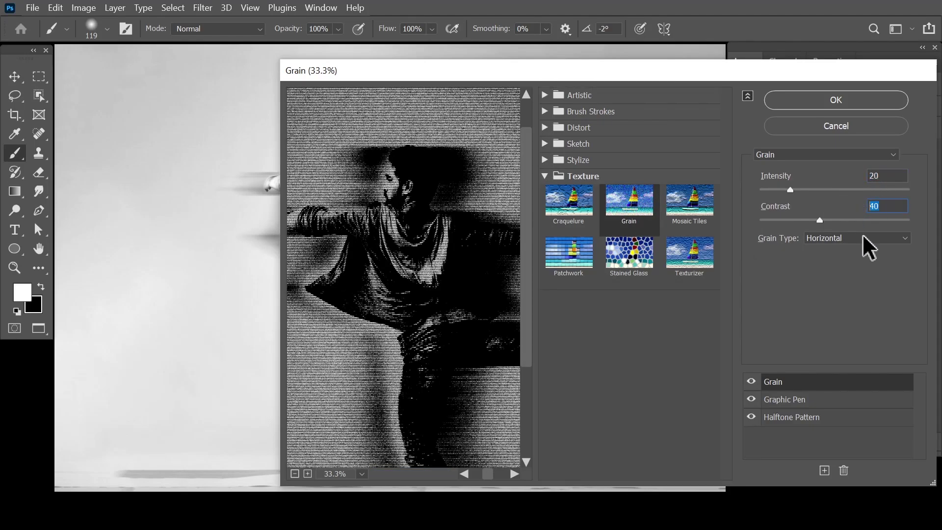
click(852, 103)
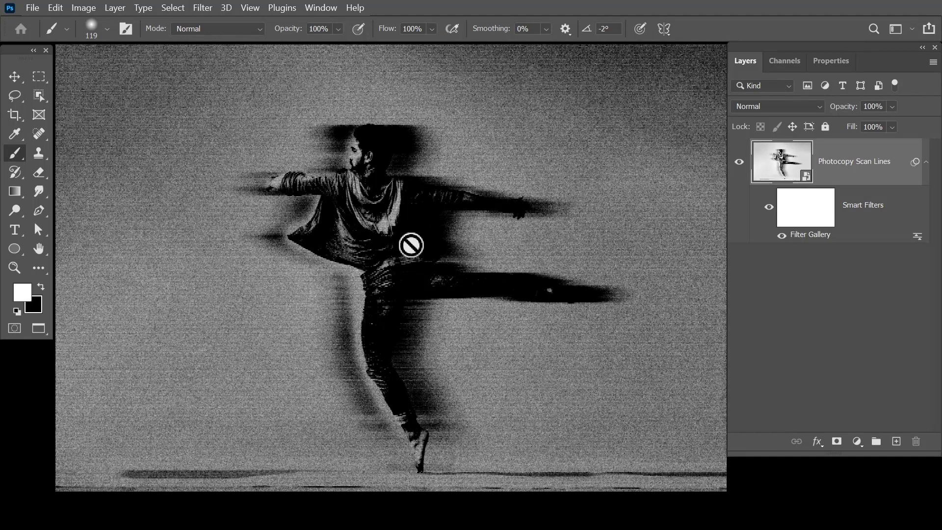
Add a Levels adjustment layer with the white input level dragged down to 80
click(927, 162)
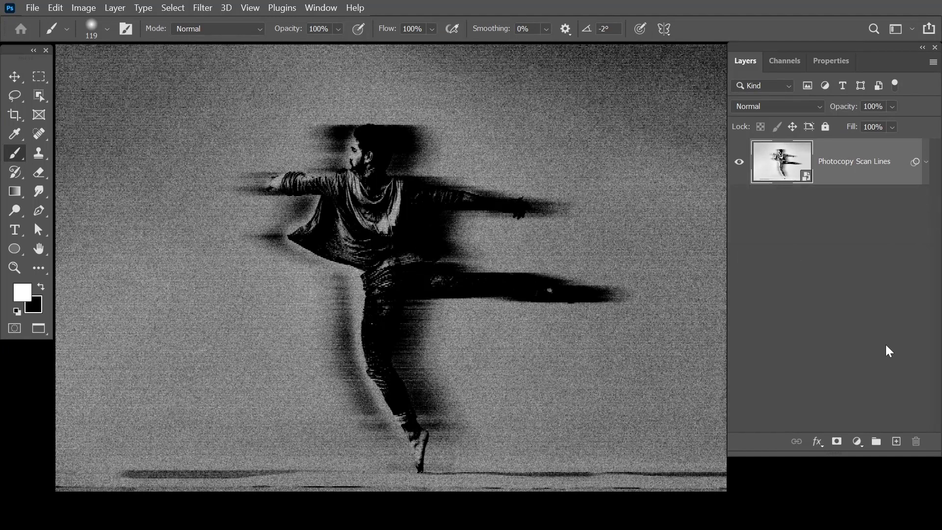
click(857, 442)
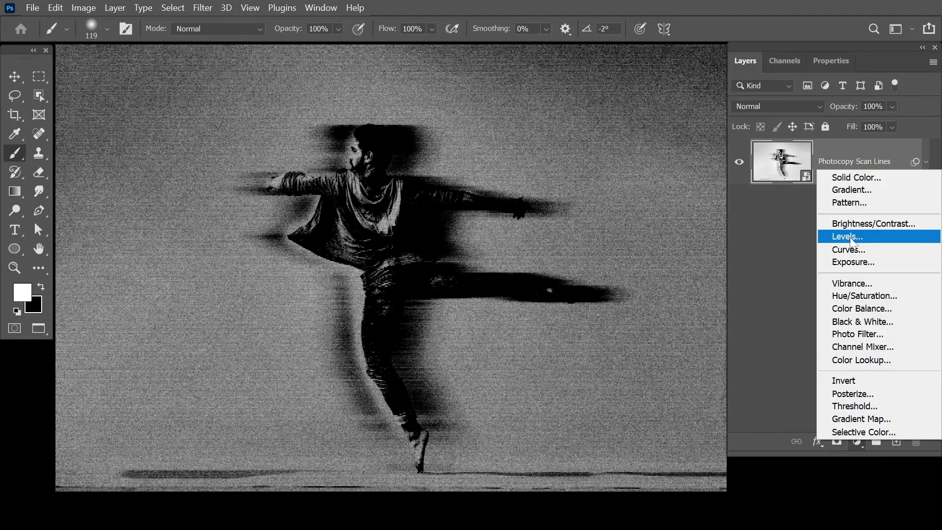
click(855, 237)
drag(921, 216, 806, 217)
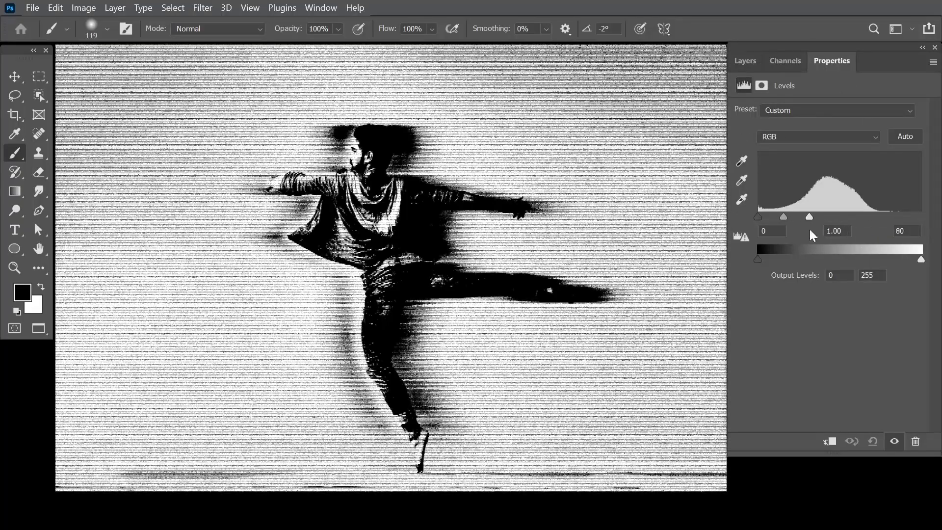